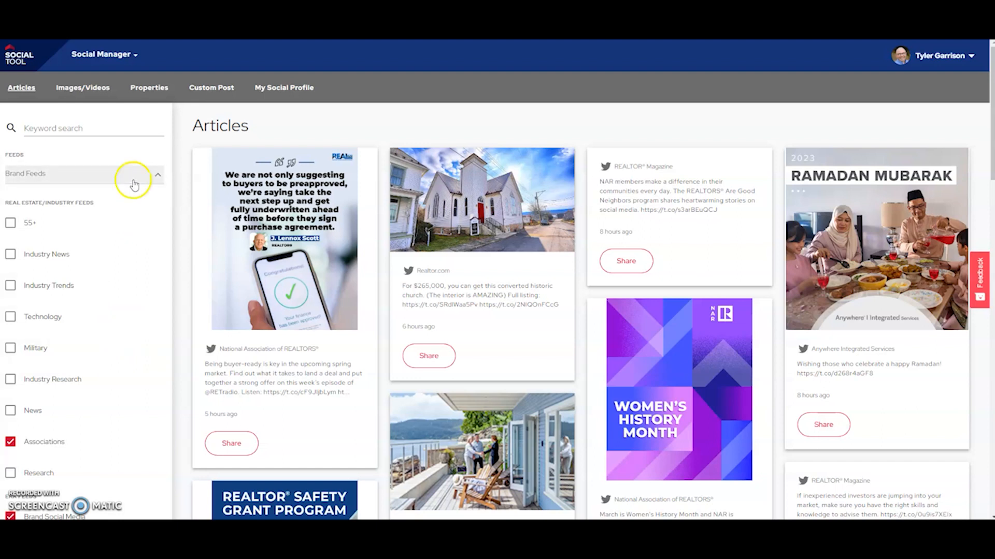
Step: Collapse the Brand Feeds filter list and open the Article Feeds settings of the social profile
{"action": "left_click", "coordinate": [104, 176]}
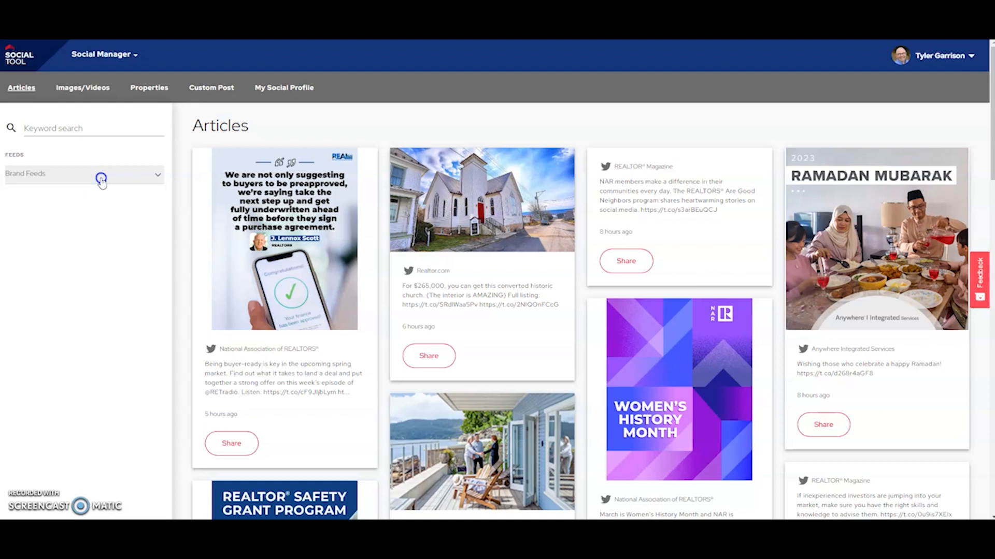
{"action": "left_click", "coordinate": [303, 87]}
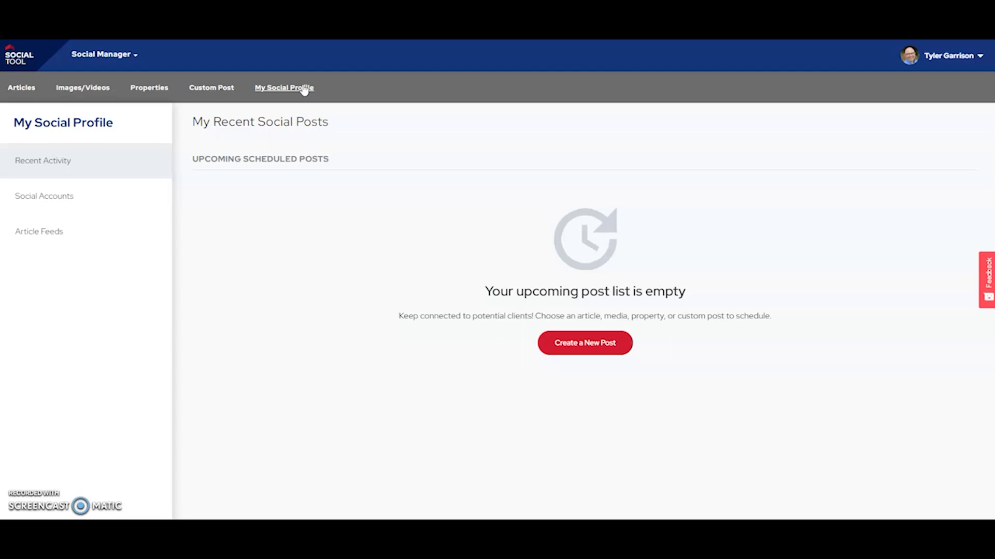
{"action": "left_click", "coordinate": [114, 233]}
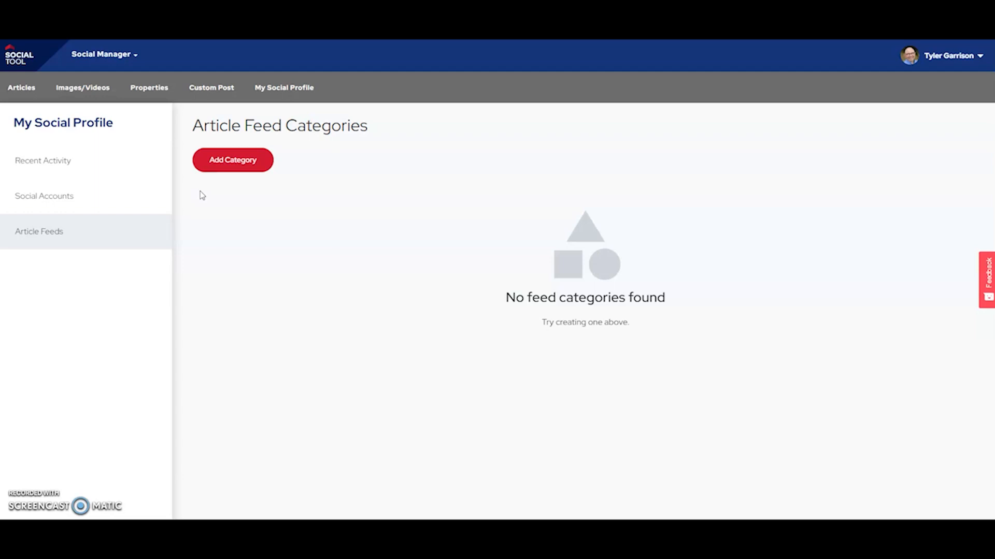
Step: Start a new article feed category and name it News
{"action": "left_click", "coordinate": [221, 160]}
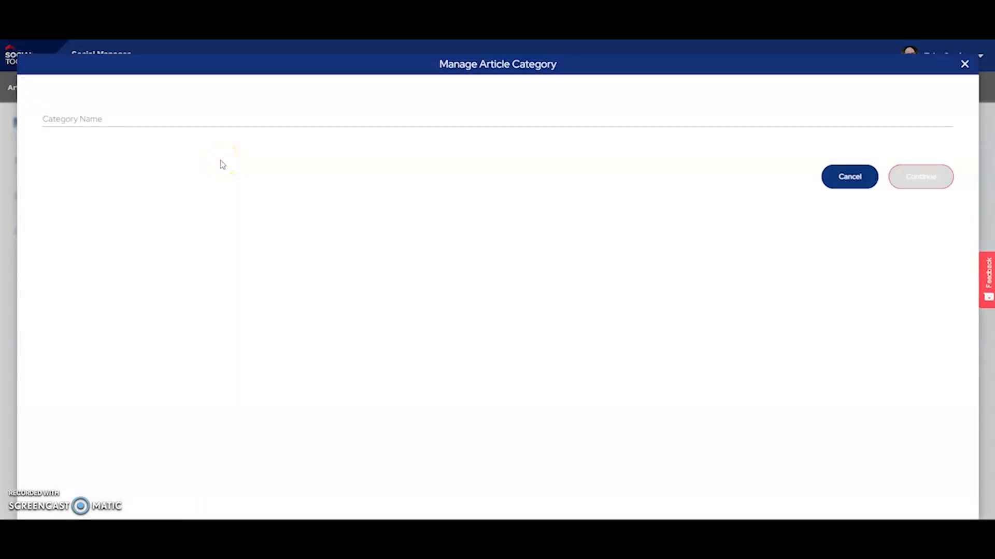
{"action": "left_click", "coordinate": [220, 125]}
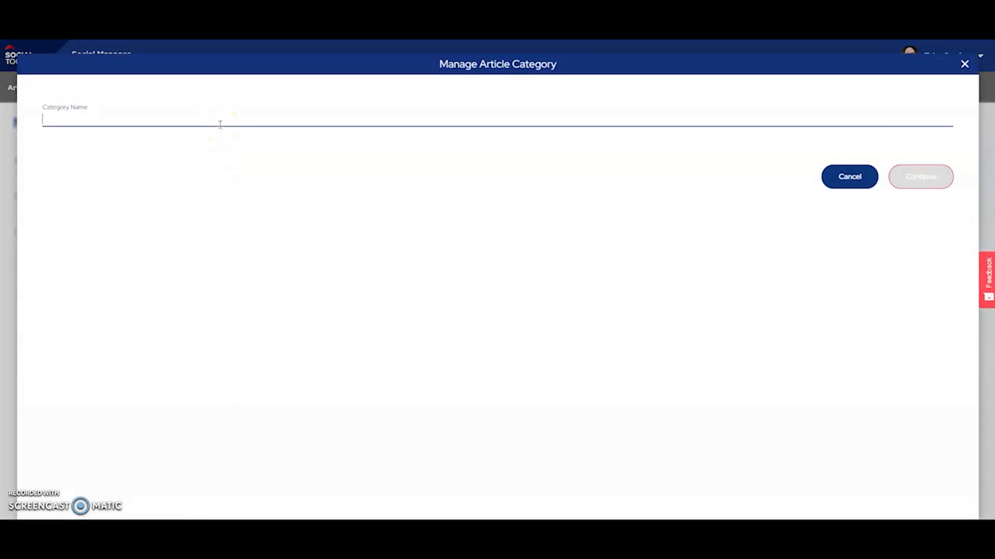
{"action": "type", "text": "News"}
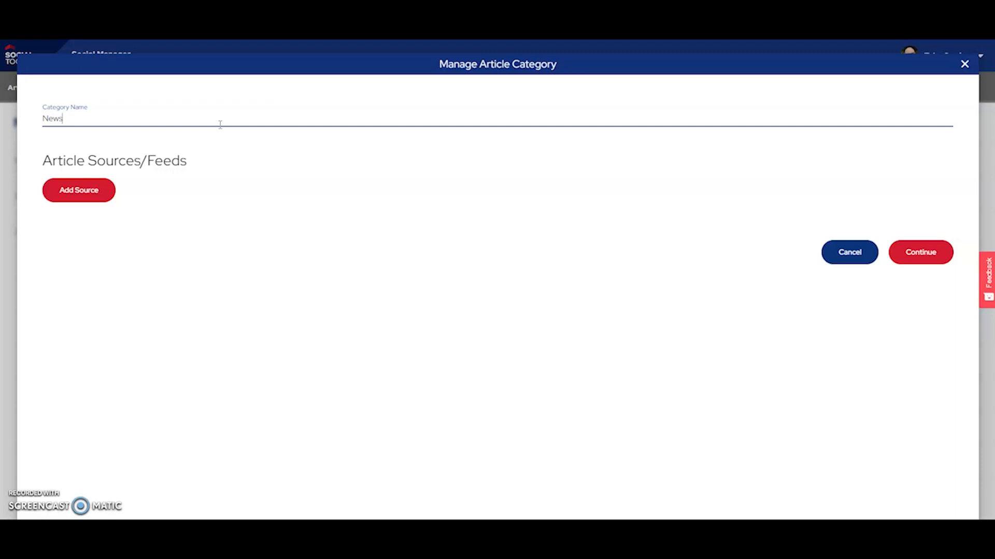
{"action": "left_click", "coordinate": [200, 134]}
Step: Start adding a source to the News category, view the Facebook page options, and set the feed type to RSS
{"action": "left_click", "coordinate": [100, 190]}
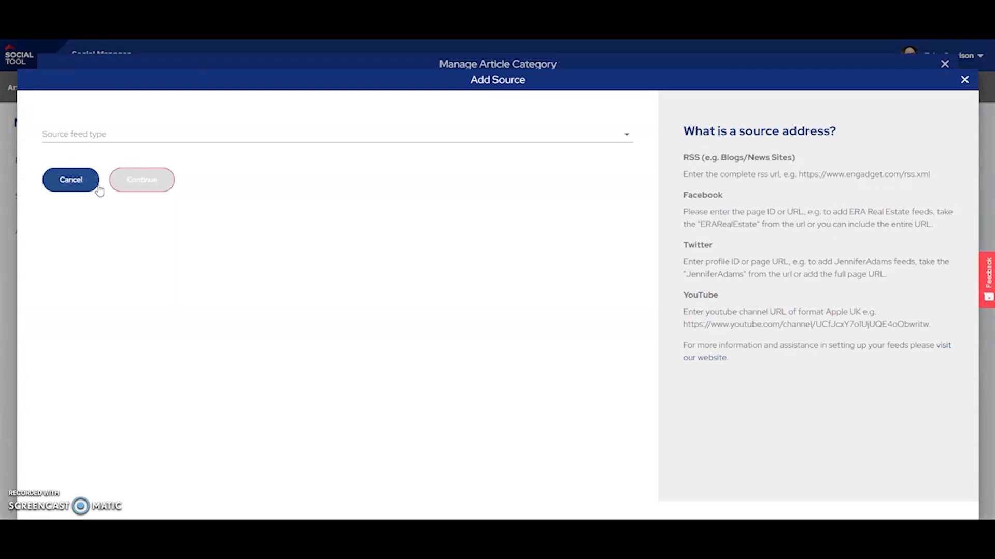
{"action": "left_click", "coordinate": [404, 137]}
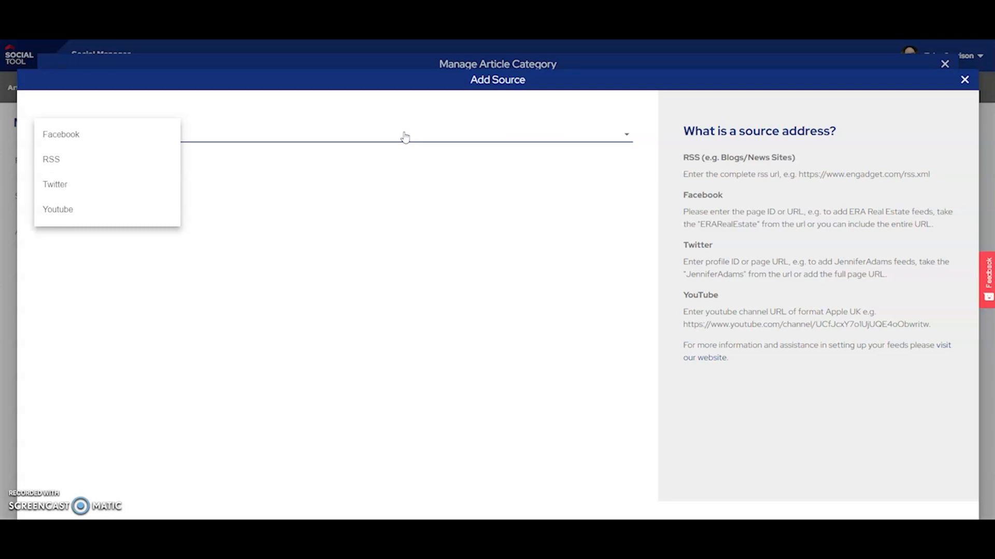
{"action": "left_click", "coordinate": [113, 133]}
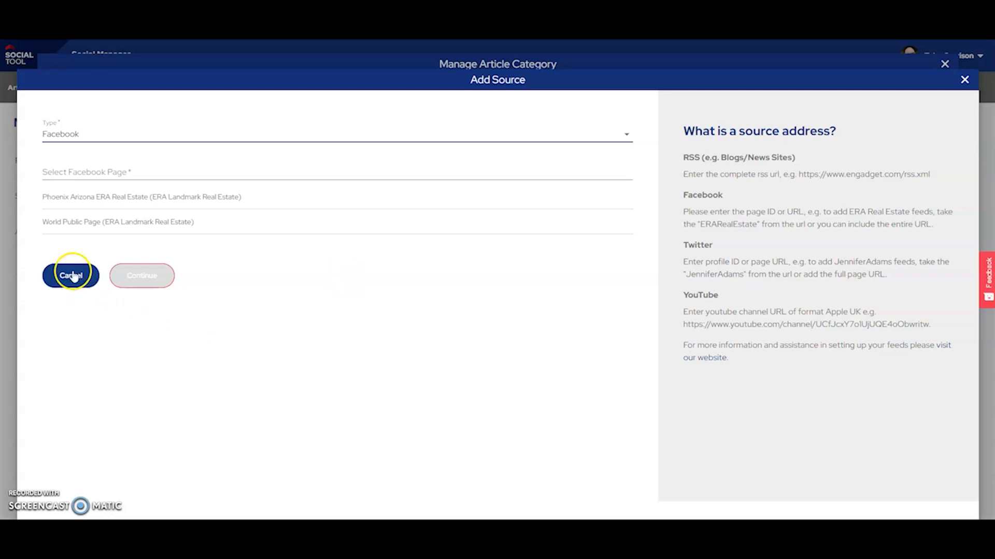
{"action": "left_click", "coordinate": [178, 133]}
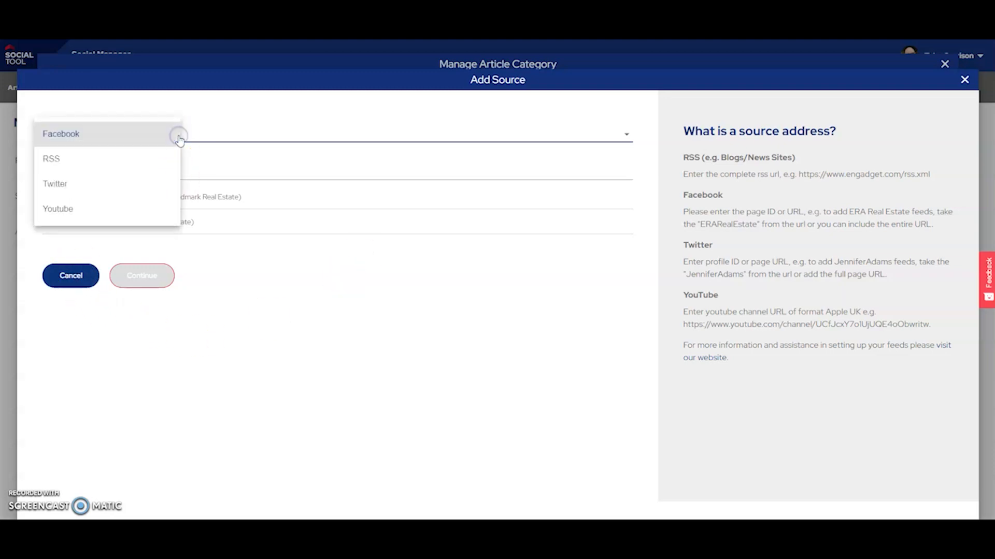
{"action": "left_click", "coordinate": [164, 159]}
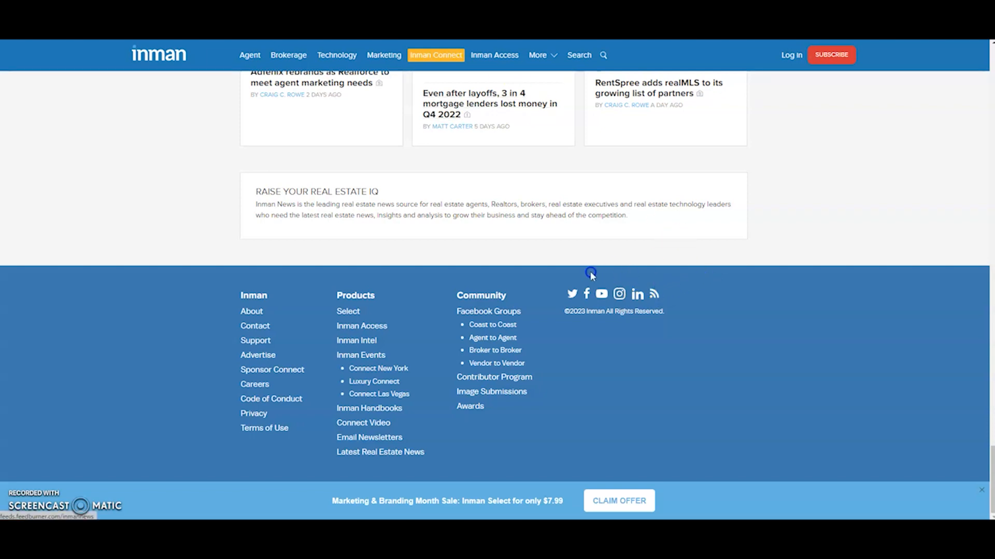
{"action": "right_click", "coordinate": [656, 295]}
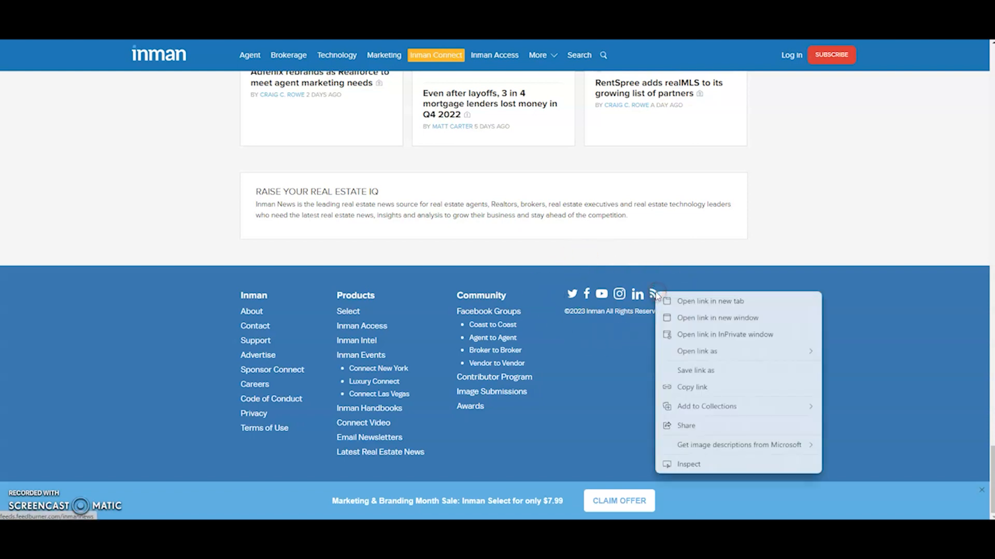
{"action": "left_click", "coordinate": [699, 389]}
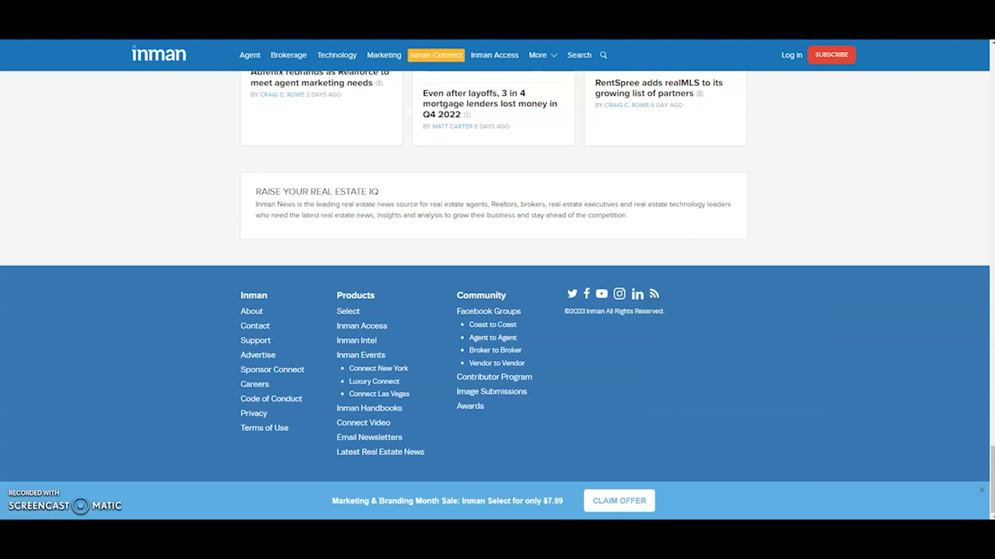
{"action": "key", "text": "ctrl+shift+Tab"}
{"action": "right_click", "coordinate": [135, 172]}
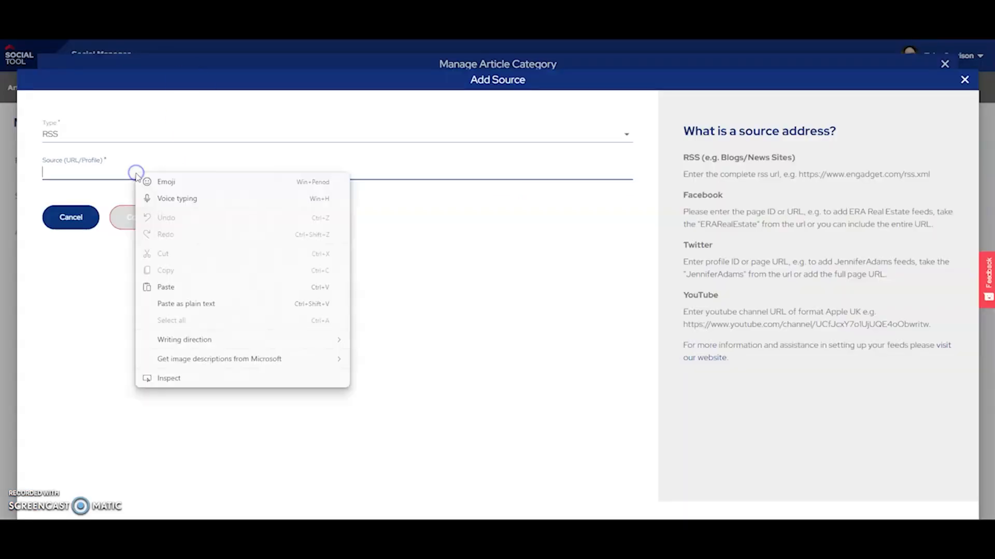
{"action": "left_click", "coordinate": [257, 286]}
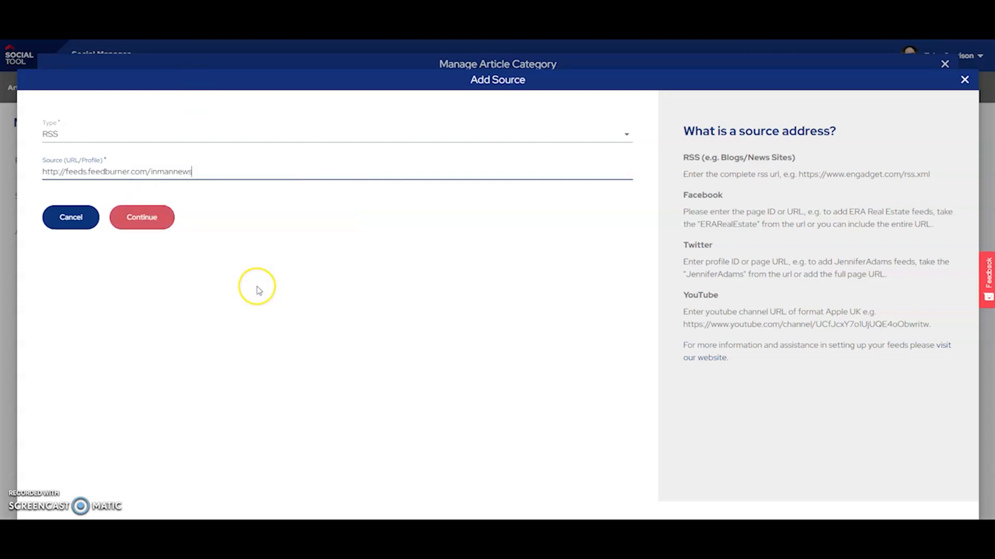
{"action": "left_click", "coordinate": [153, 219]}
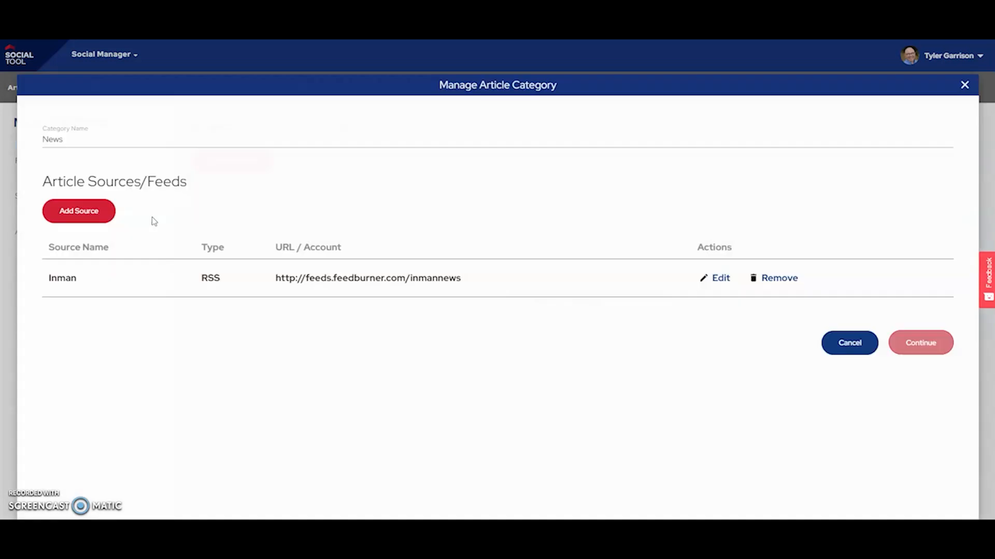
{"action": "left_click", "coordinate": [183, 330]}
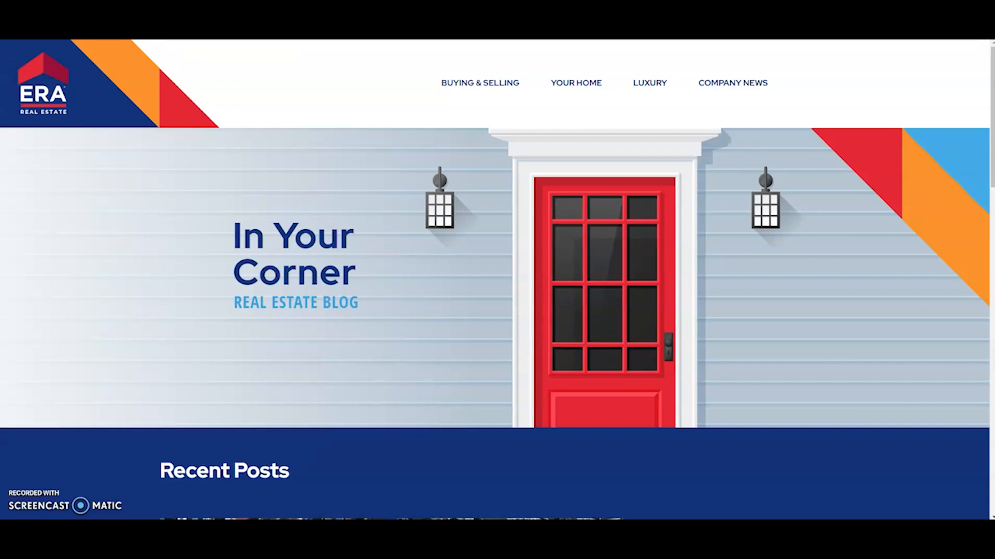
{"action": "left_click_drag", "start_coordinate": [1, 130], "coordinate": [384, 133]}
{"action": "left_click", "coordinate": [361, 182]}
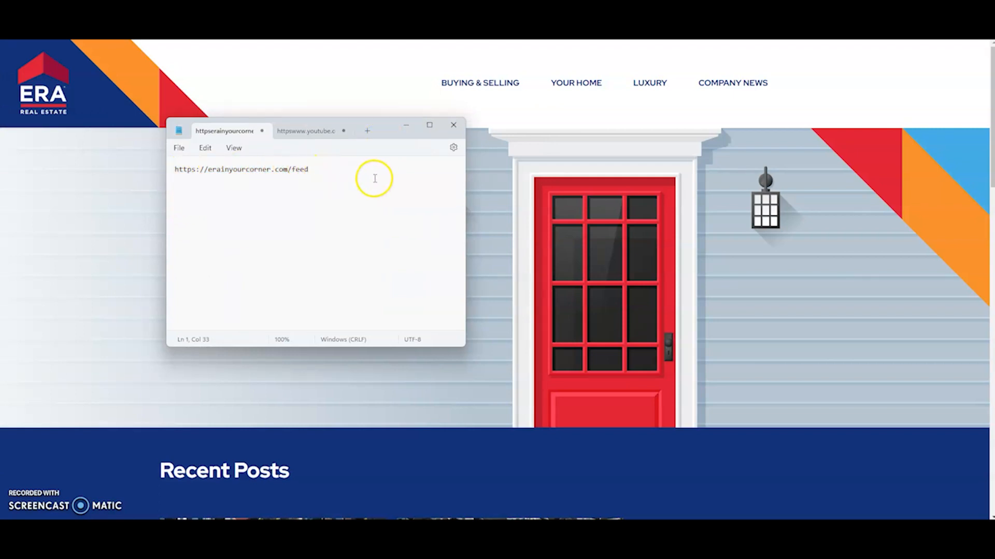
{"action": "left_click_drag", "start_coordinate": [390, 135], "coordinate": [0, 121]}
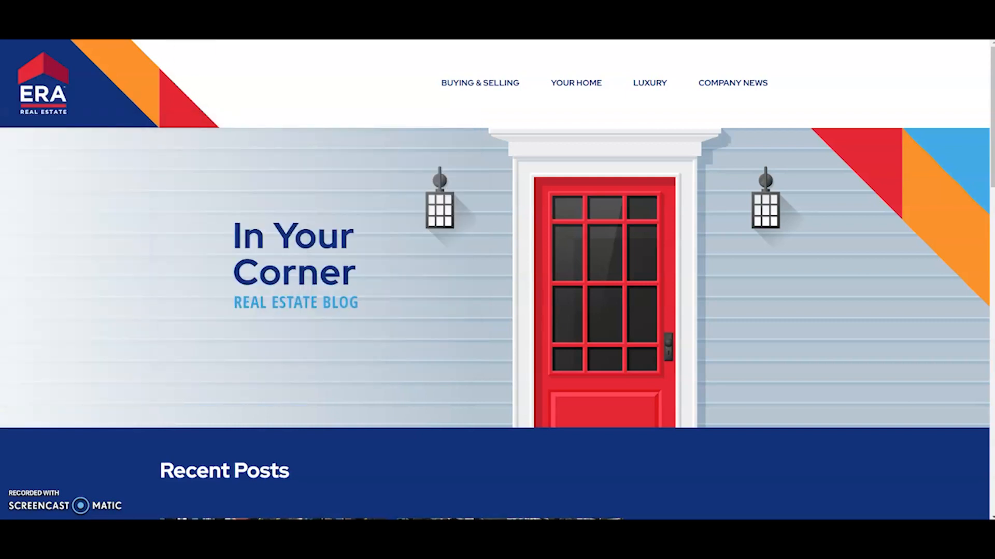
{"action": "key", "text": "ctrl+v"}
{"action": "key", "text": "Return"}
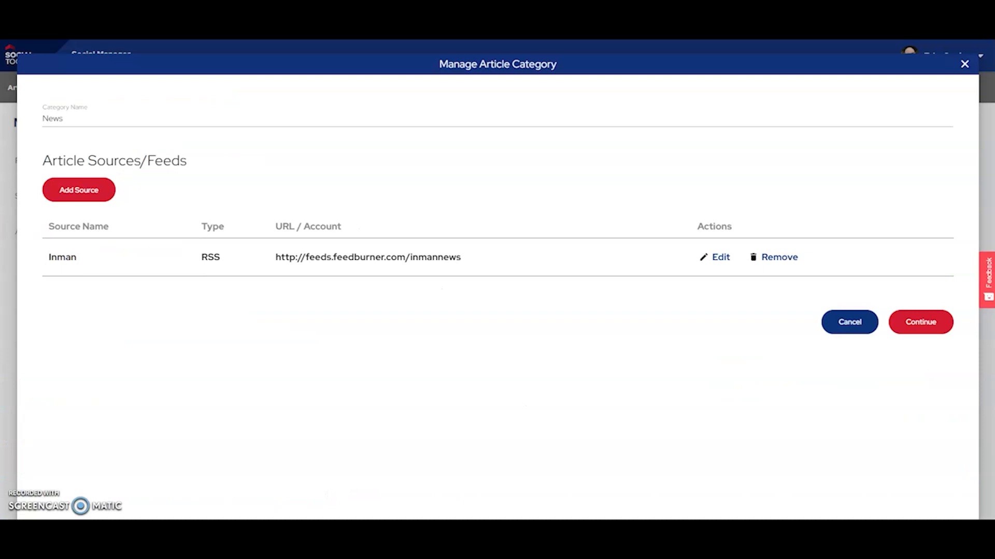
{"action": "left_click", "coordinate": [95, 191]}
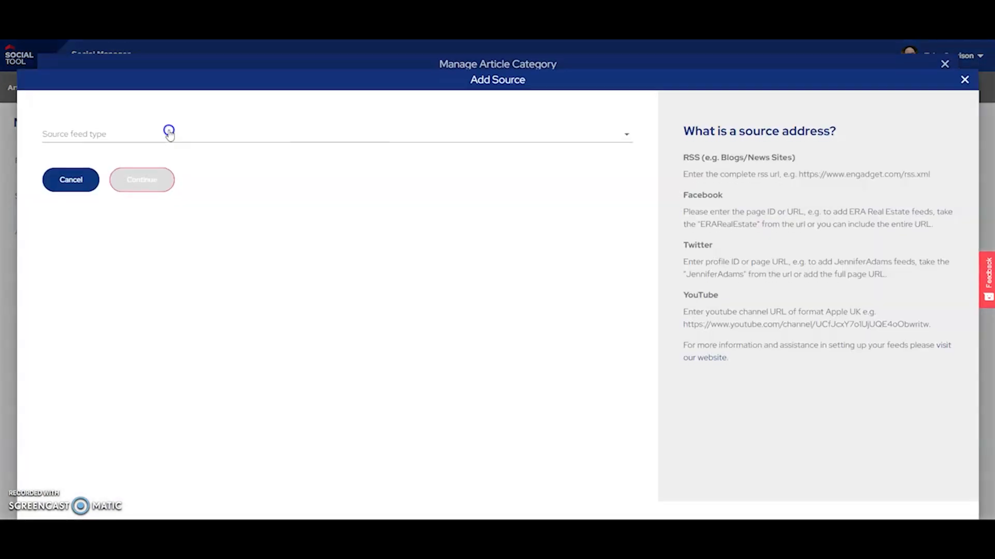
{"action": "left_click", "coordinate": [168, 133]}
{"action": "left_click", "coordinate": [111, 159]}
{"action": "left_click", "coordinate": [123, 169]}
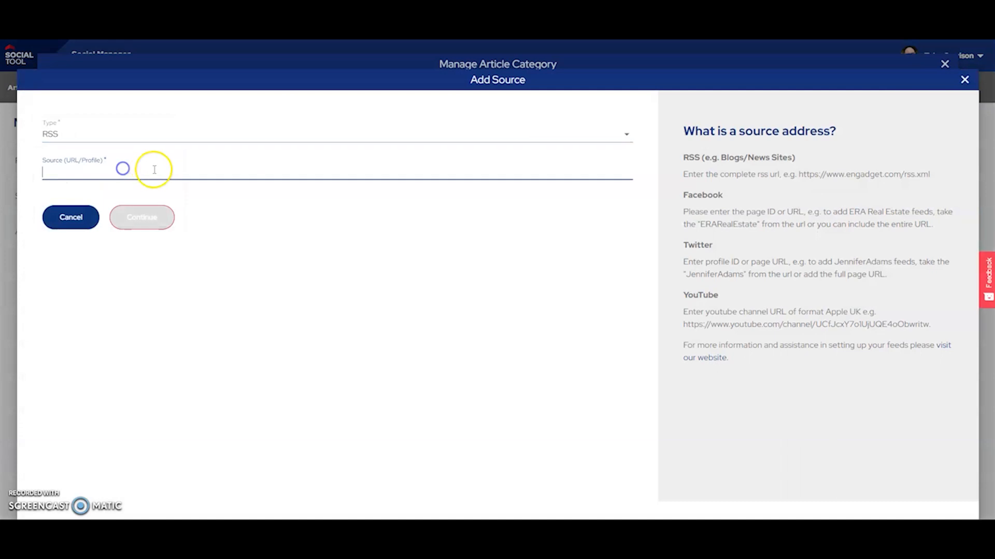
{"action": "key", "text": "ctrl+v"}
{"action": "left_click", "coordinate": [164, 222]}
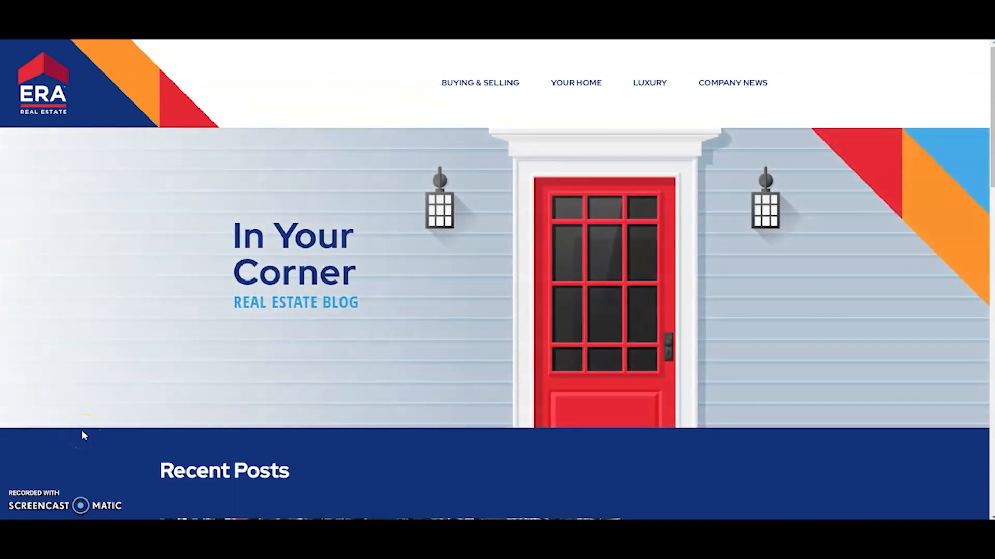
Step: View the ERA blog's page source, search it for "rss", and highlight the main feed's URL
{"action": "right_click", "coordinate": [82, 435]}
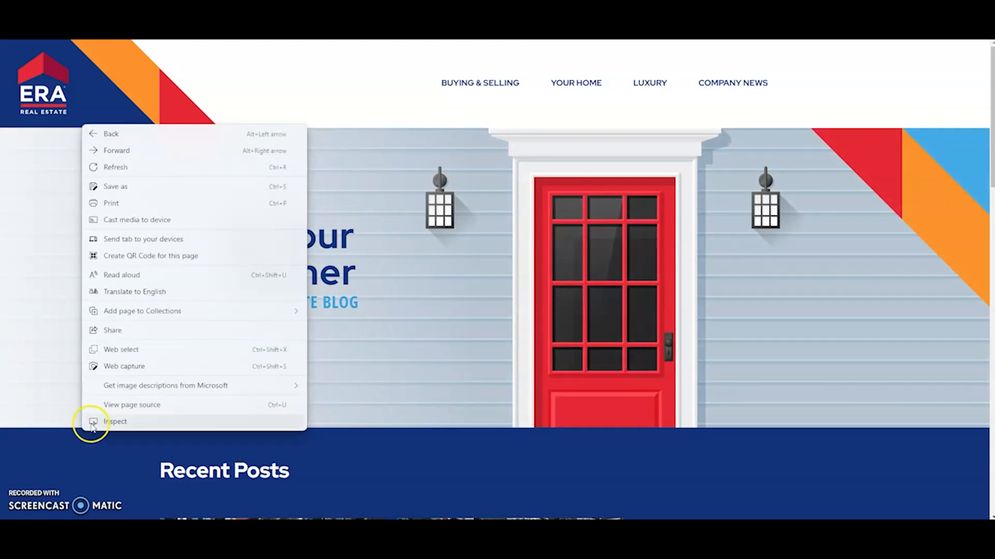
{"action": "left_click", "coordinate": [173, 406]}
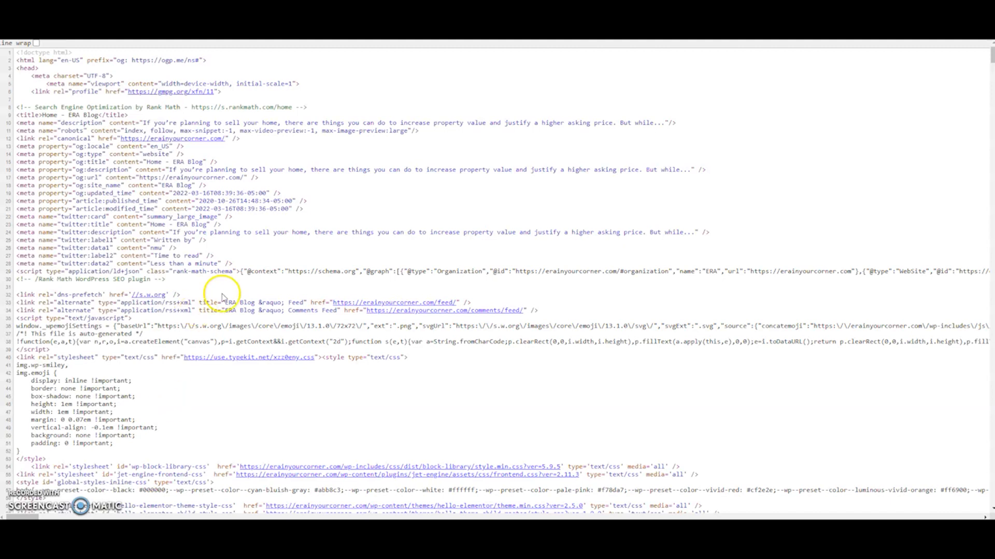
{"action": "key", "text": "ctrl+f"}
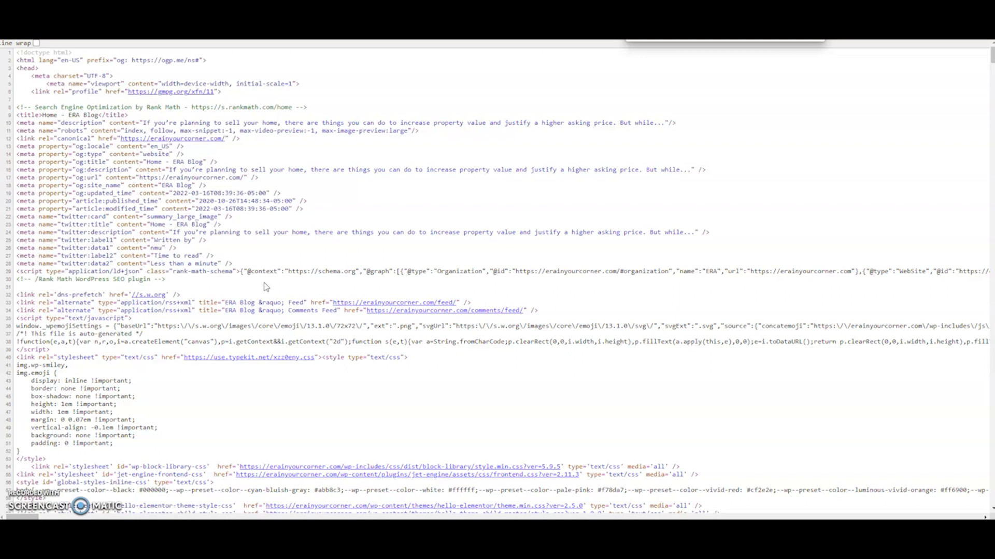
{"action": "type", "text": "rss"}
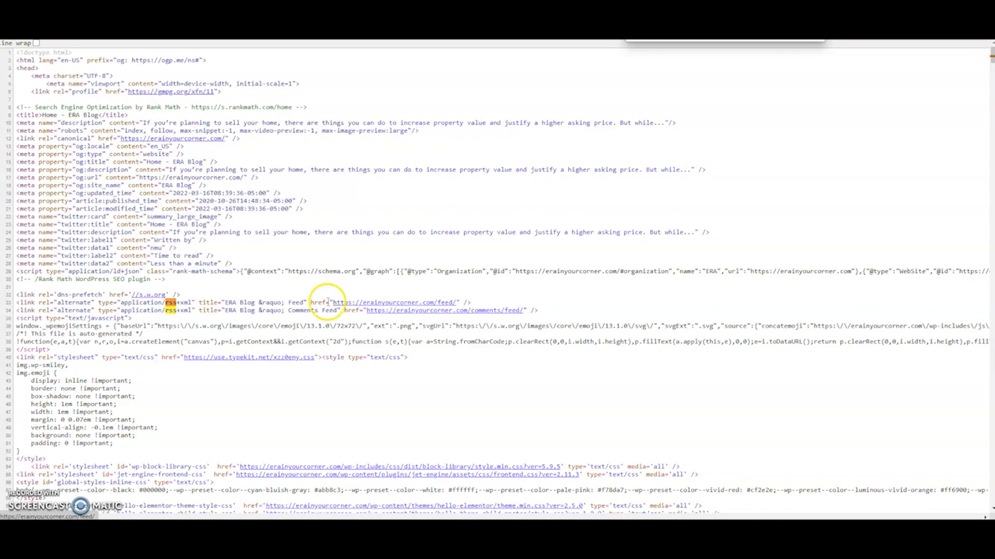
{"action": "left_click_drag", "start_coordinate": [333, 303], "coordinate": [456, 304]}
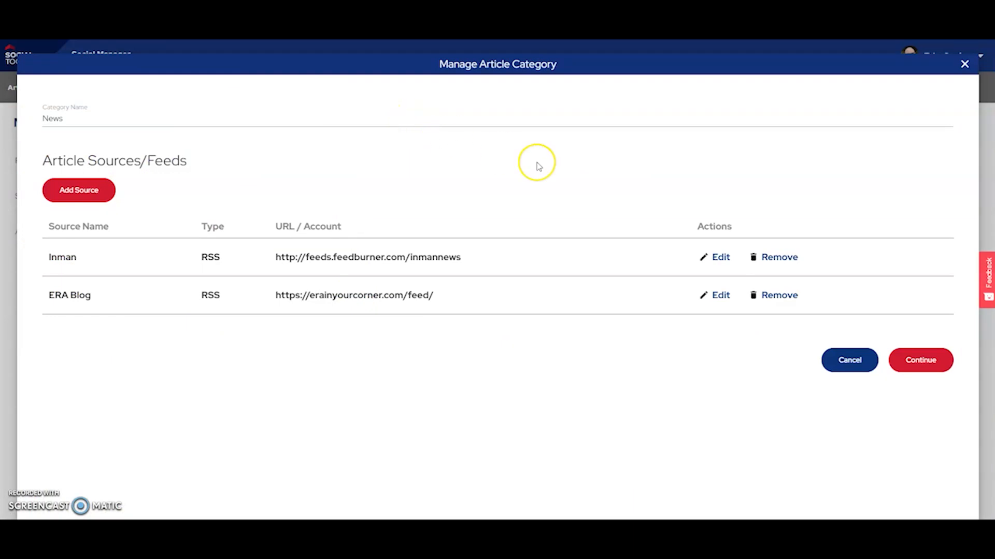
{"action": "left_click", "coordinate": [96, 190]}
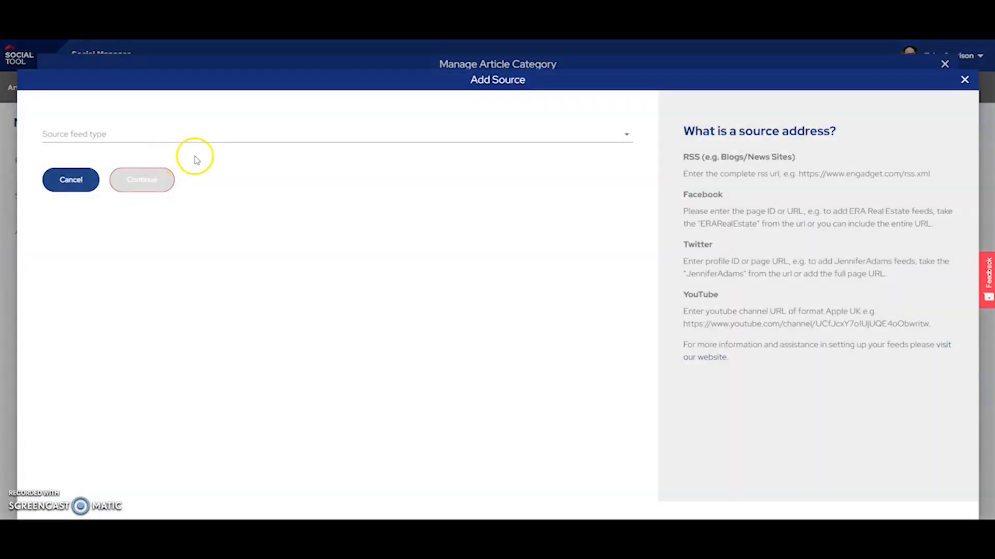
{"action": "left_click", "coordinate": [223, 140]}
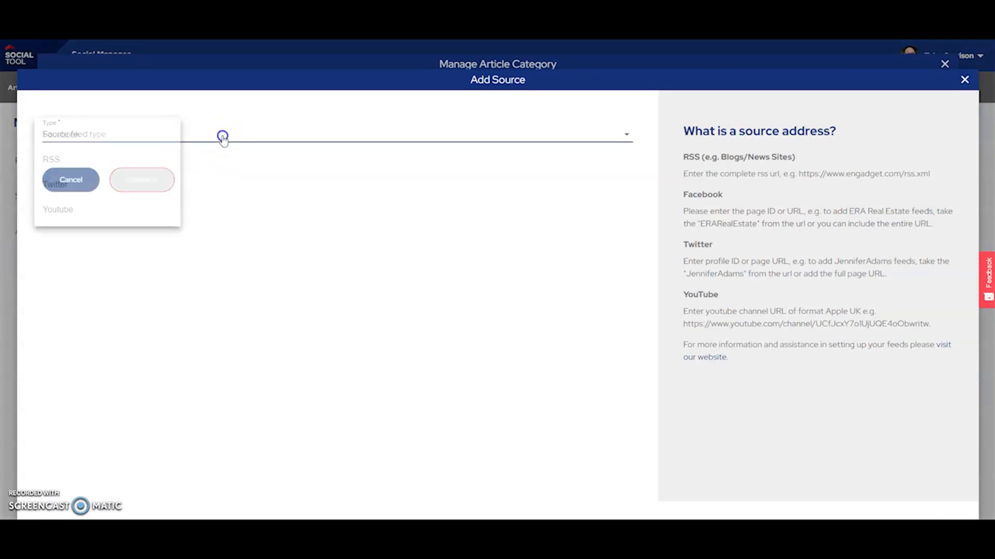
{"action": "left_click", "coordinate": [124, 188]}
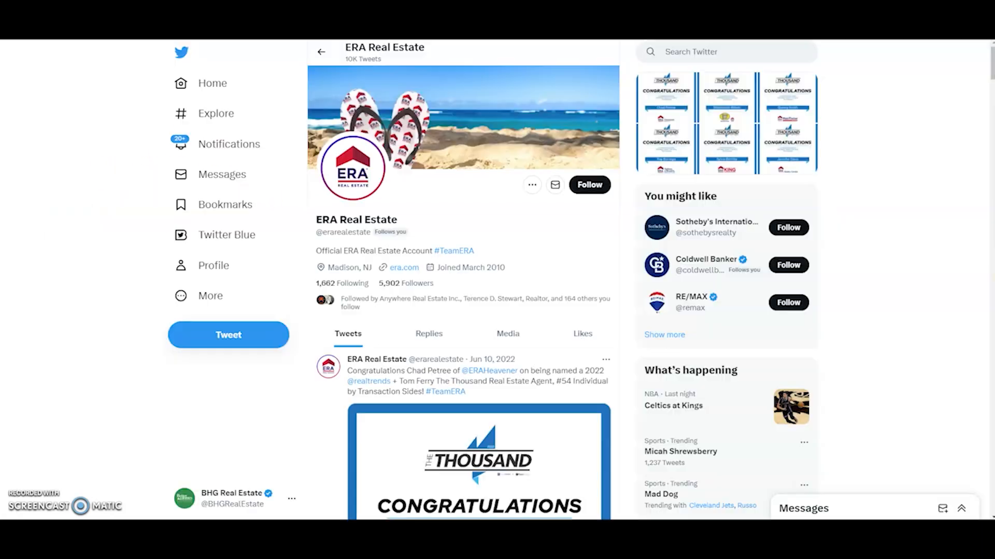
{"action": "type", "text": "https://twitter.com/erarealestate"}
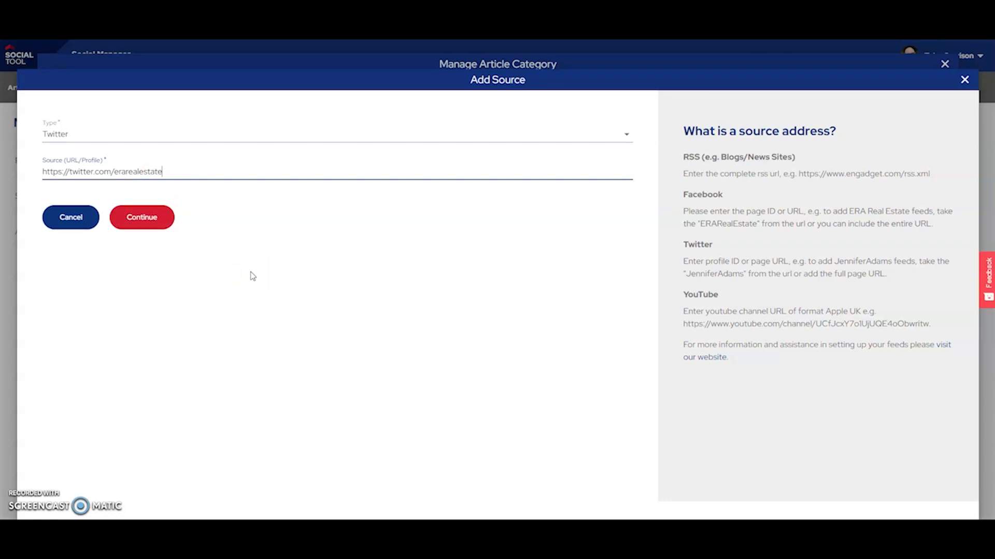
{"action": "left_click_drag", "start_coordinate": [217, 158], "coordinate": [114, 171]}
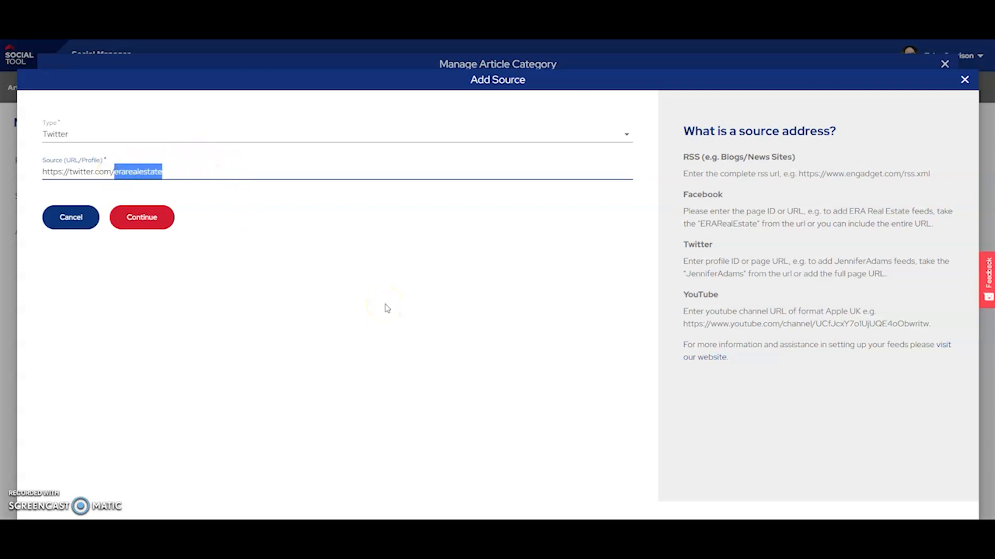
{"action": "left_click", "coordinate": [194, 273]}
{"action": "left_click", "coordinate": [143, 227]}
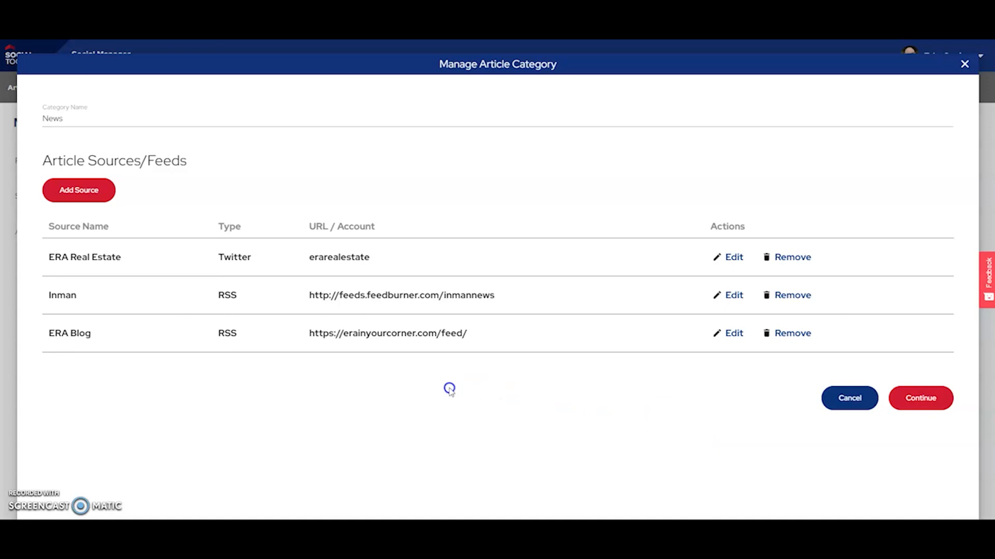
Step: Start a new source for the News category and set its feed type to Youtube
{"action": "left_click", "coordinate": [109, 197]}
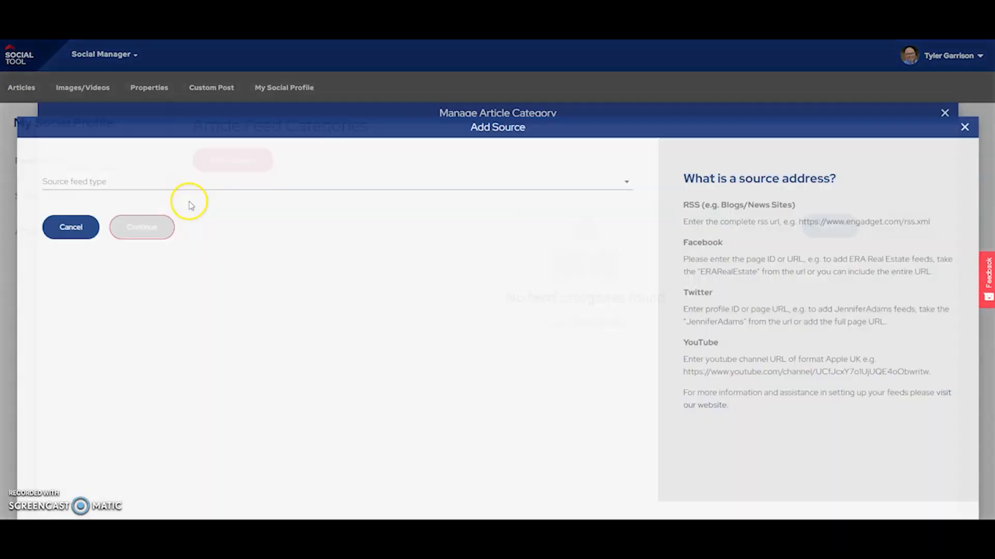
{"action": "left_click", "coordinate": [178, 138]}
{"action": "left_click", "coordinate": [109, 212]}
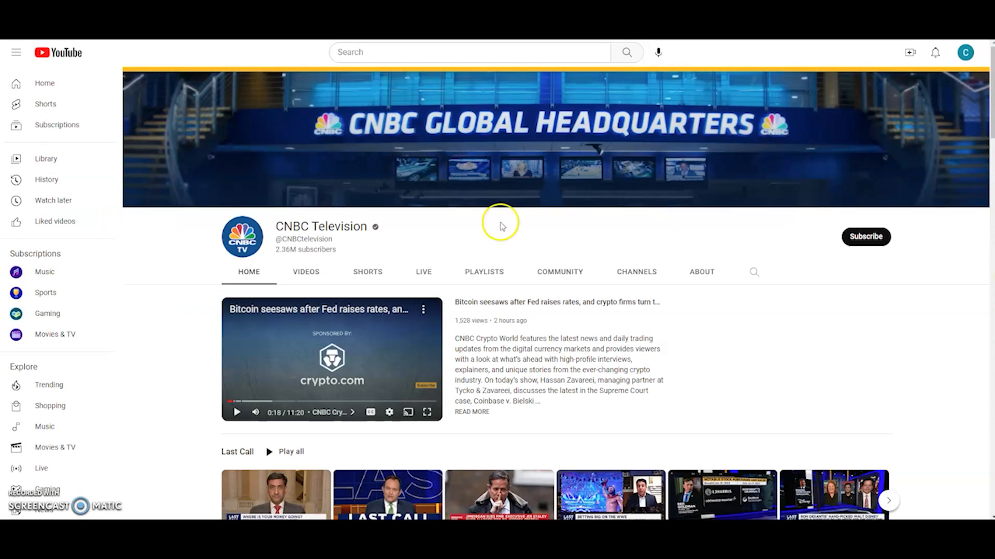
Step: View the CNBC Television channel's page source, search it for "channelId", and select the channel ID value for copying
{"action": "right_click", "coordinate": [181, 304]}
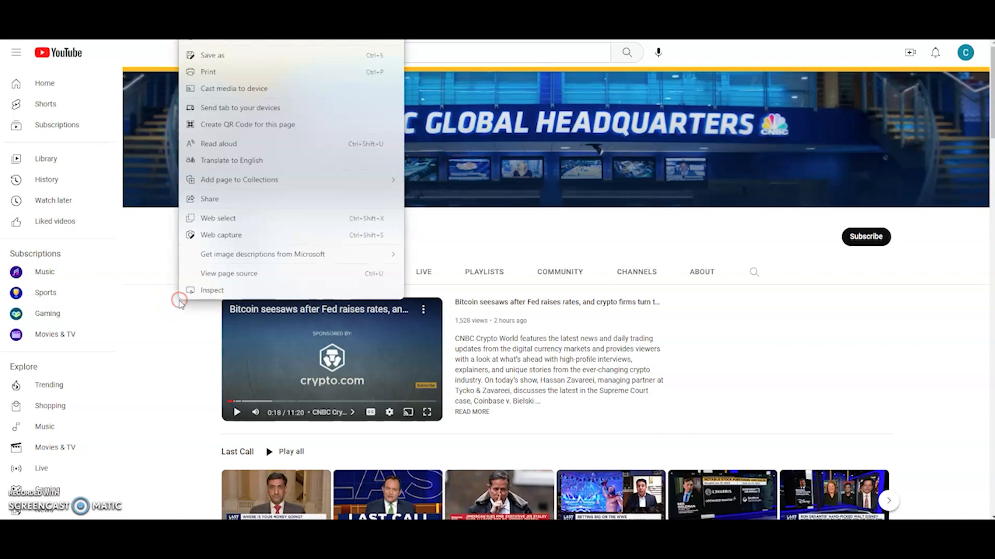
{"action": "left_click", "coordinate": [201, 276]}
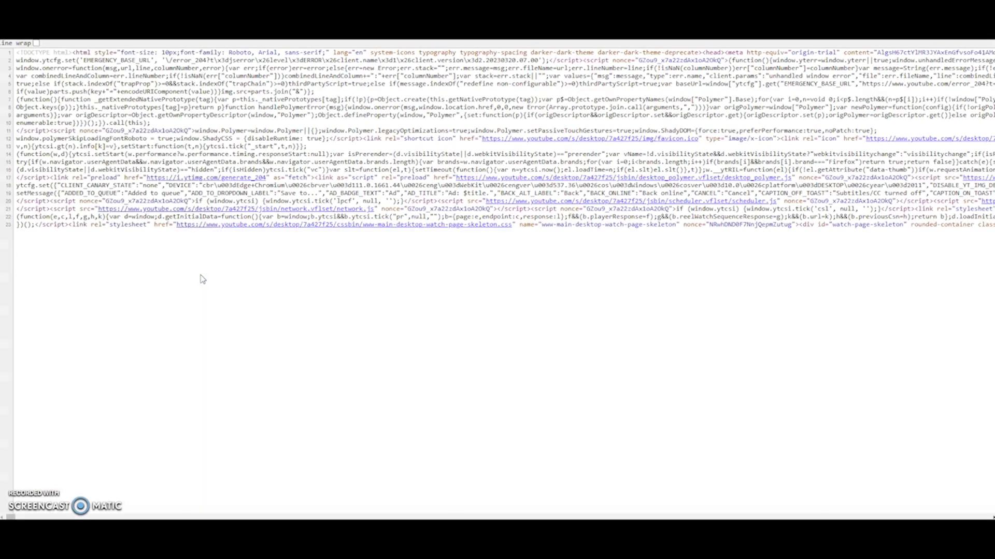
{"action": "key", "text": "ctrl+f"}
{"action": "type", "text": "ch"}
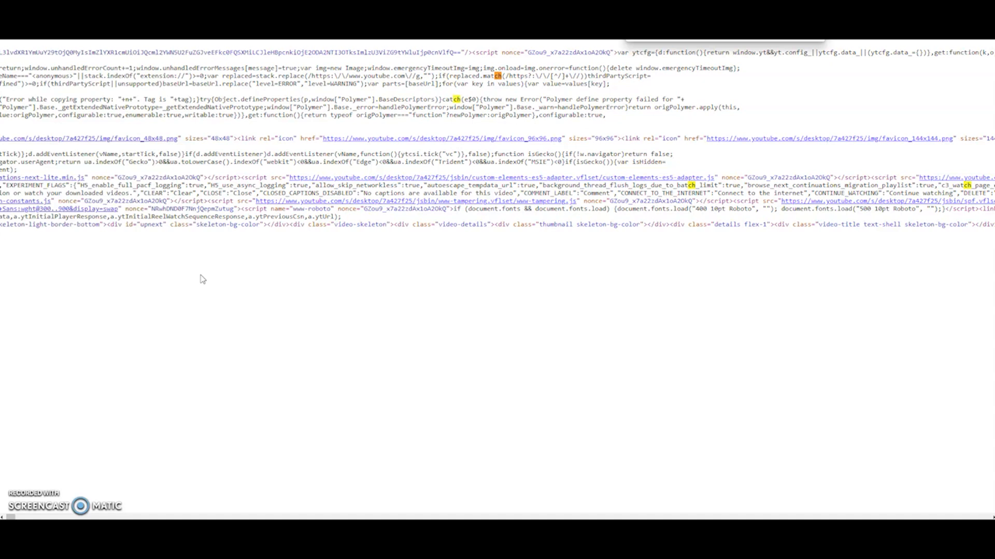
{"action": "type", "text": "anne"}
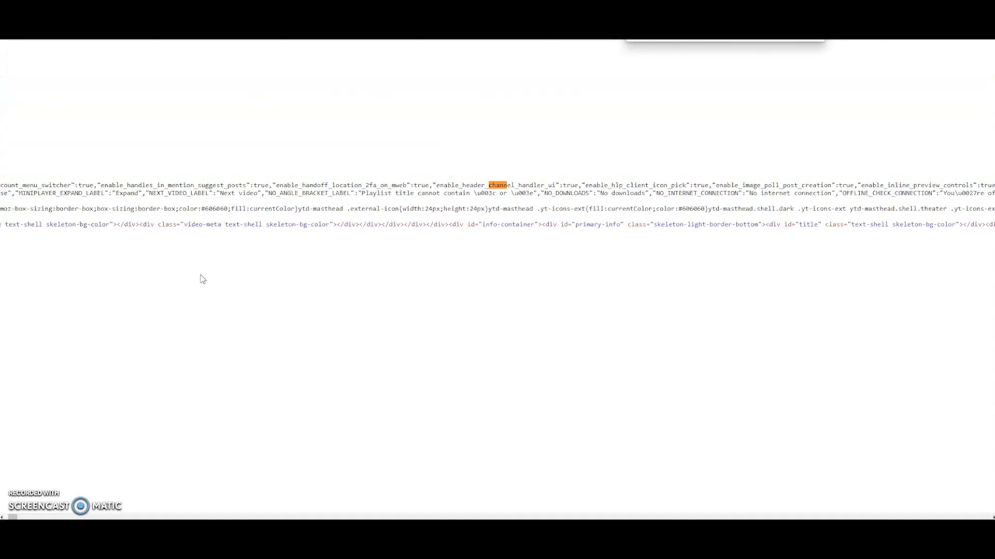
{"action": "type", "text": "lId"}
{"action": "key", "text": "Return"}
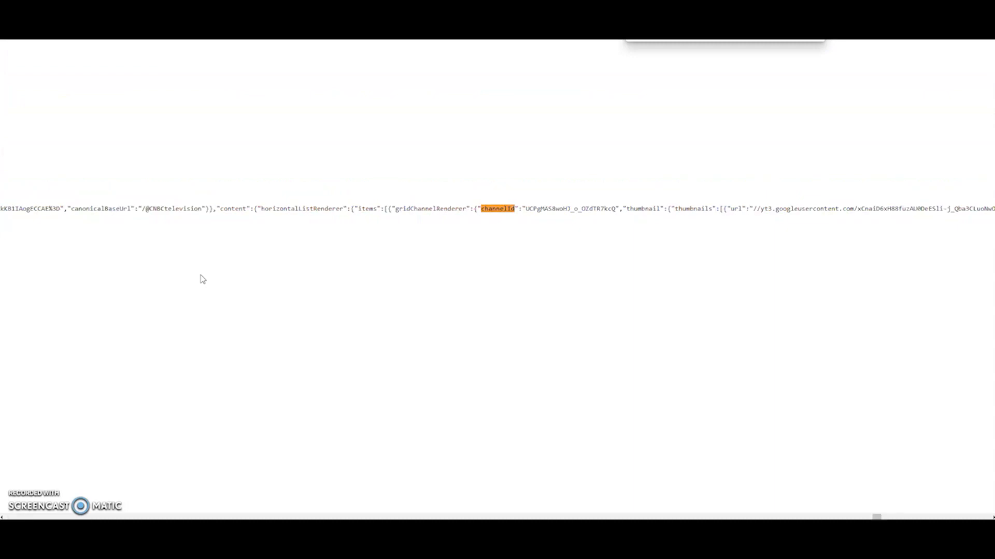
{"action": "left_click_drag", "start_coordinate": [525, 210], "coordinate": [615, 210]}
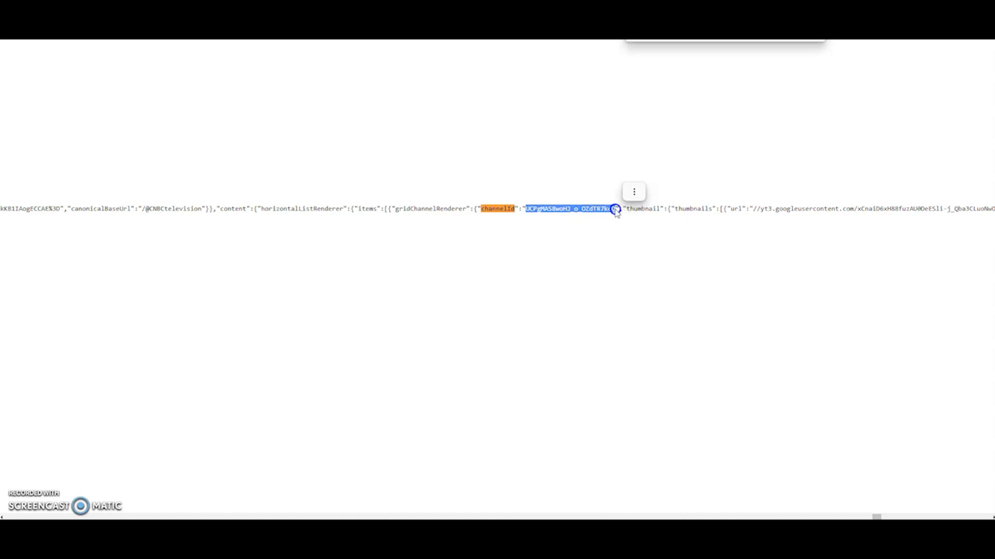
{"action": "left_click_drag", "start_coordinate": [615, 211], "coordinate": [614, 211]}
{"action": "left_click_drag", "start_coordinate": [0, 105], "coordinate": [472, 120]}
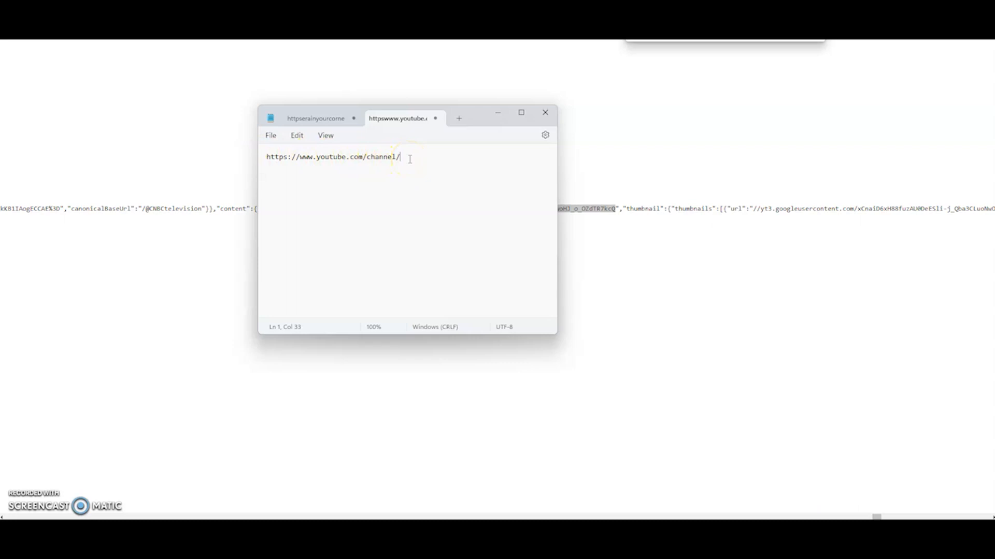
{"action": "type", "text": "UCPgMAS8woHJ_o_OZdTR7kcQ"}
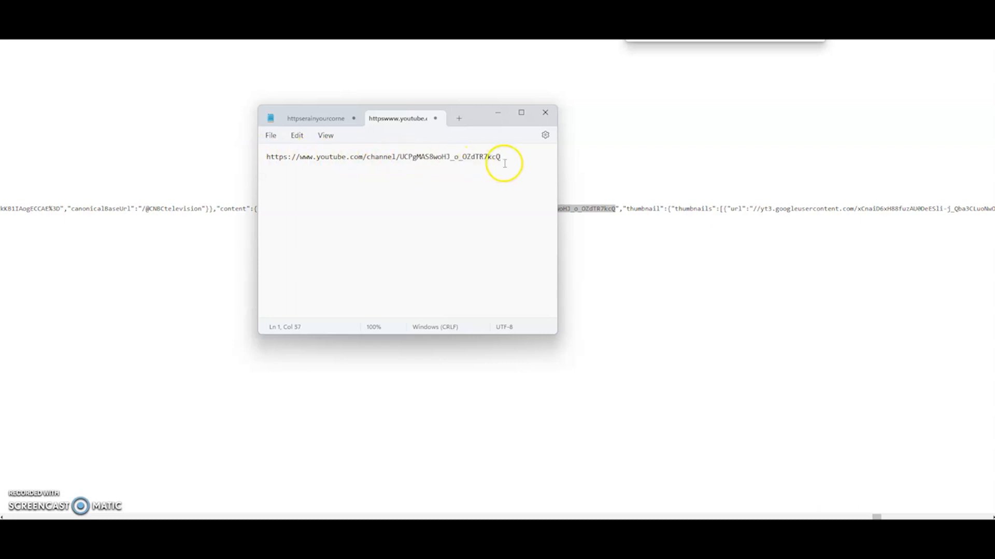
{"action": "left_click_drag", "start_coordinate": [504, 164], "coordinate": [284, 160]}
{"action": "key", "text": "ctrl+c"}
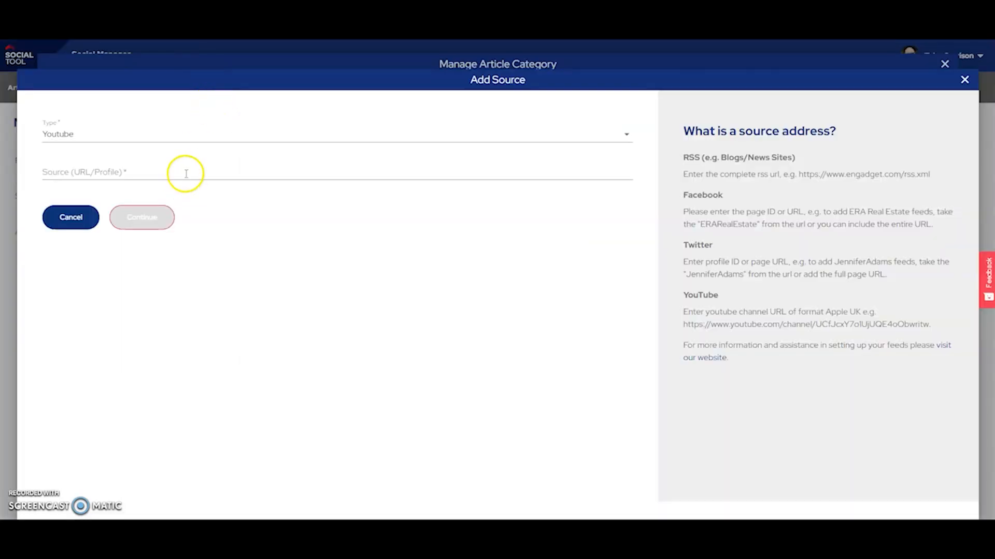
{"action": "left_click", "coordinate": [186, 173]}
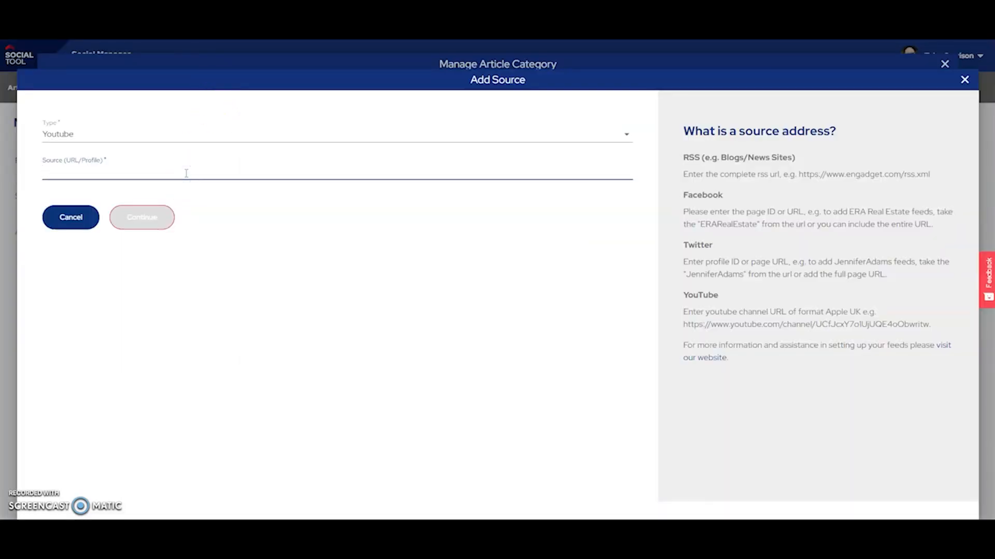
{"action": "key", "text": "ctrl+v"}
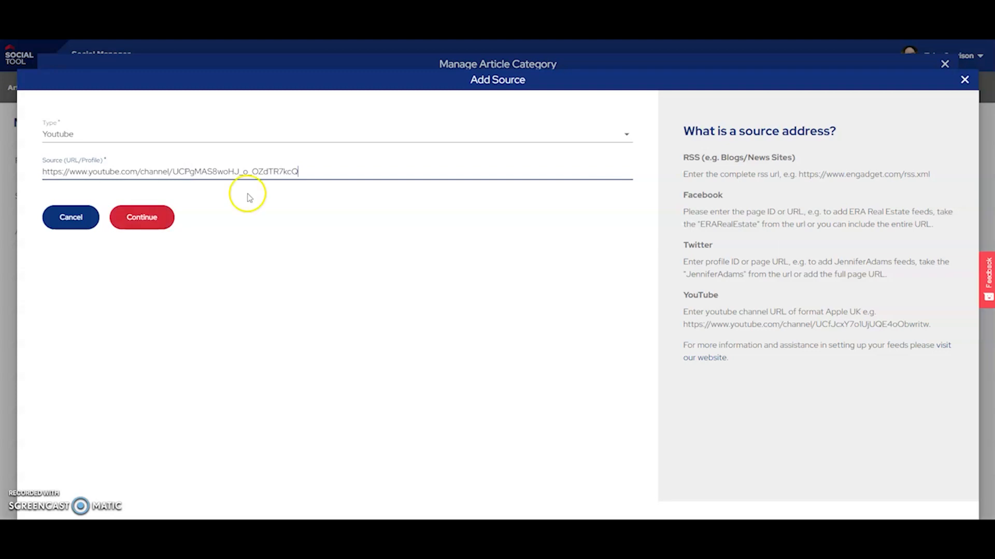
{"action": "left_click", "coordinate": [160, 232]}
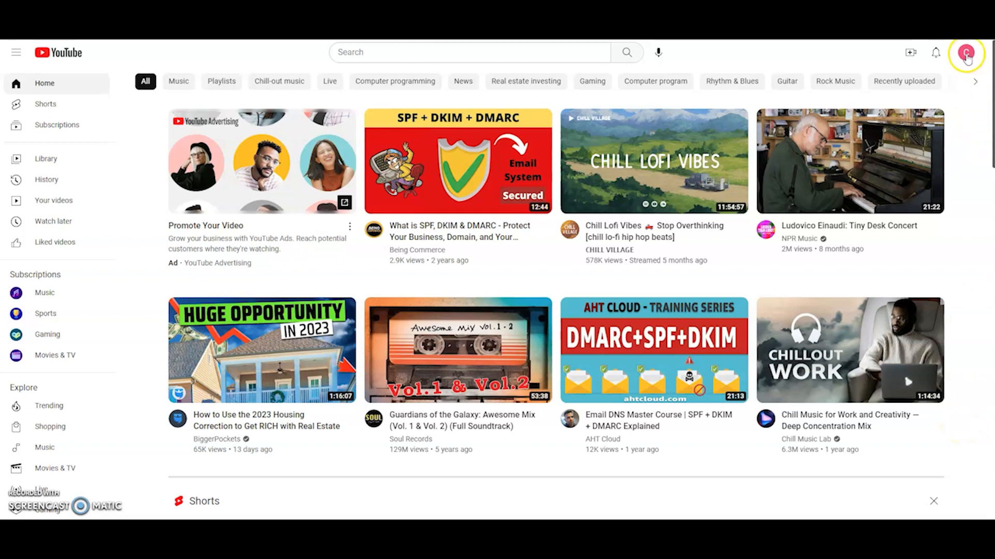
Step: Open the signed-in YouTube account's advanced settings and copy its channel ID
{"action": "left_click", "coordinate": [965, 54]}
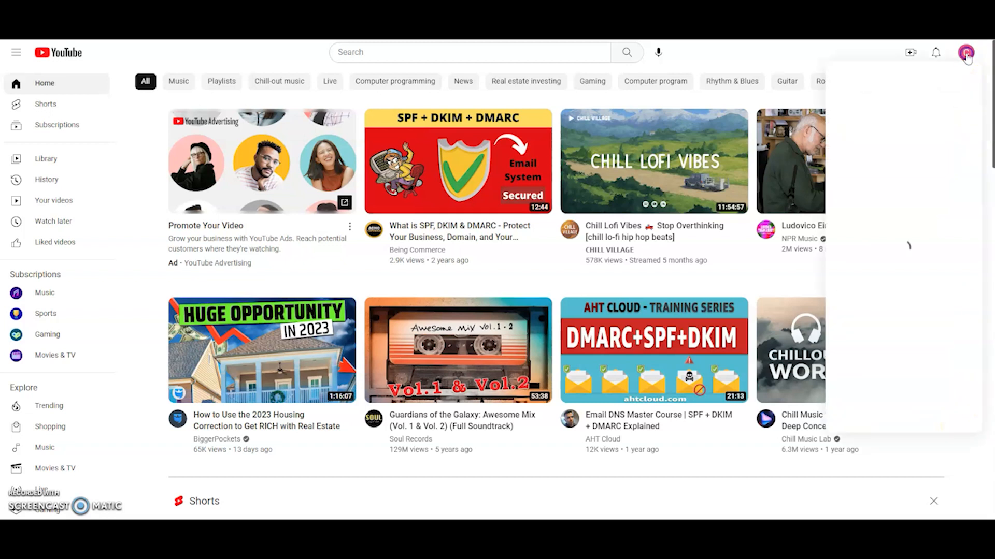
{"action": "left_click", "coordinate": [888, 389]}
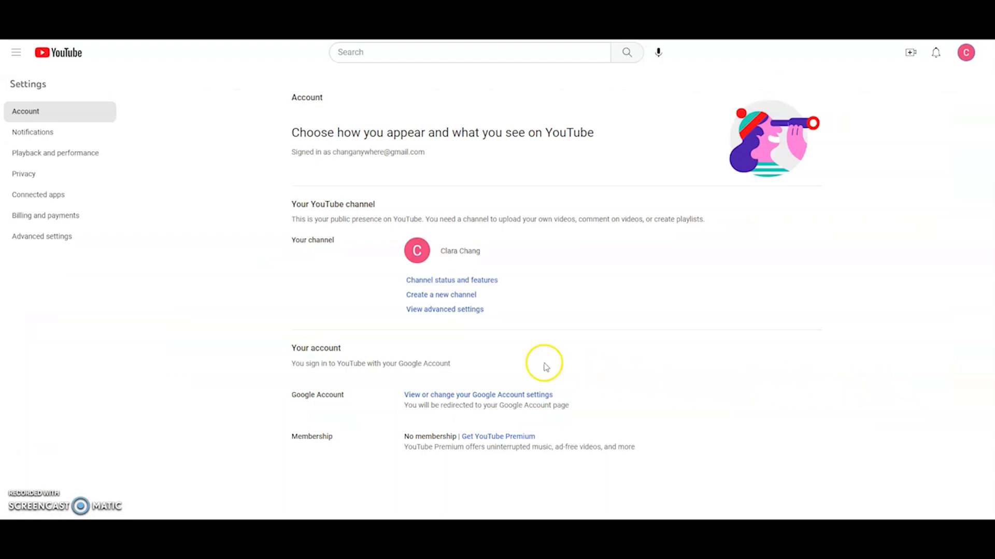
{"action": "left_click", "coordinate": [459, 310]}
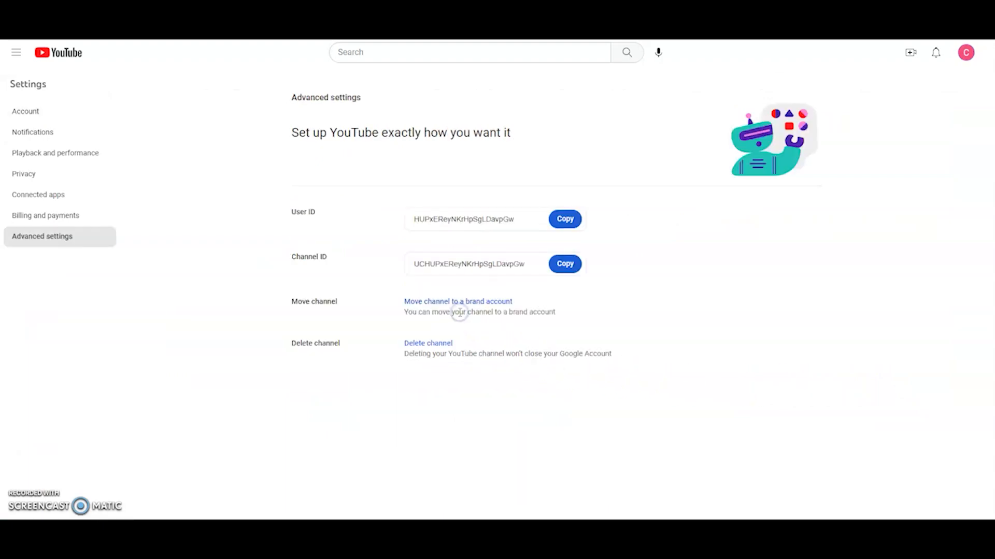
{"action": "left_click_drag", "start_coordinate": [533, 262], "coordinate": [402, 271]}
{"action": "left_click", "coordinate": [410, 275]}
{"action": "left_click", "coordinate": [565, 264]}
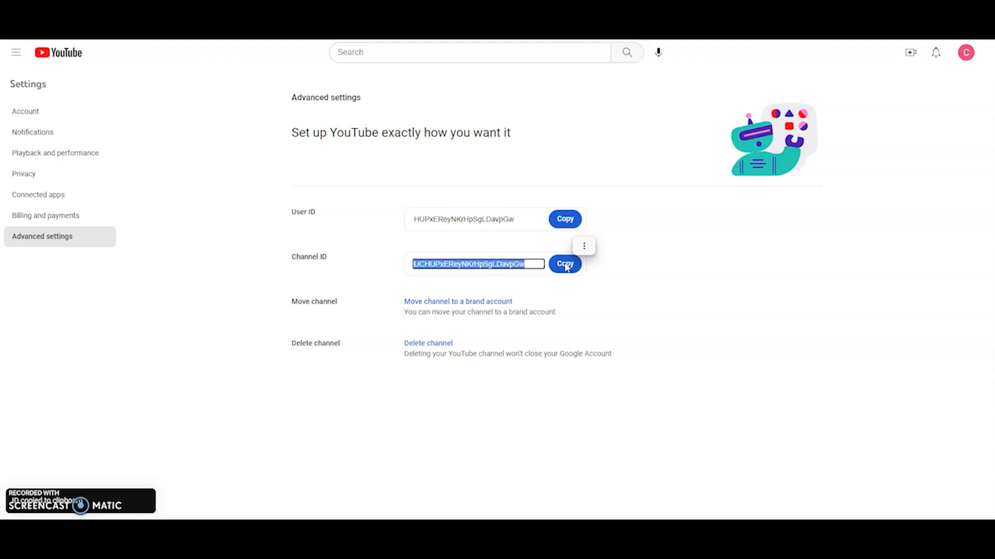
{"action": "left_click_drag", "start_coordinate": [0, 144], "coordinate": [508, 140]}
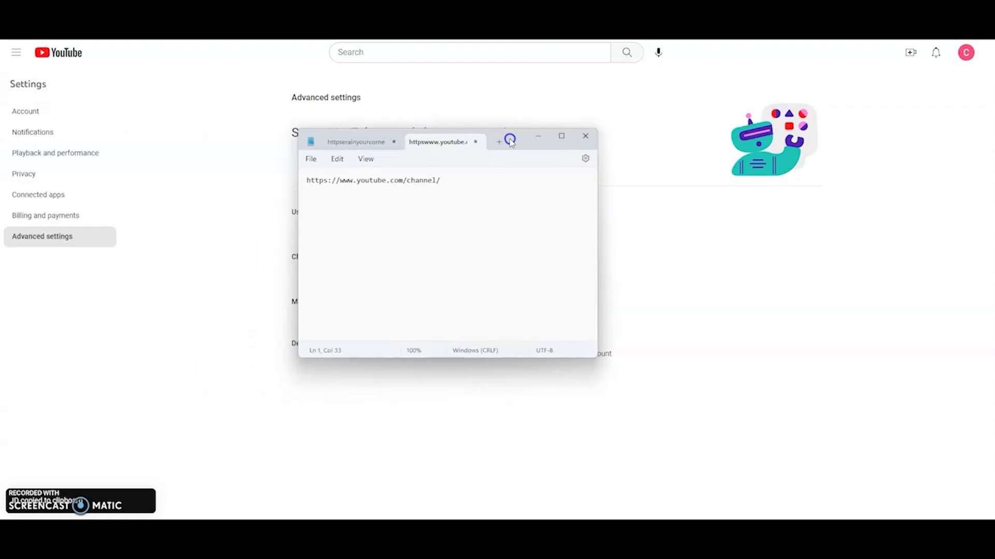
{"action": "right_click", "coordinate": [461, 181]}
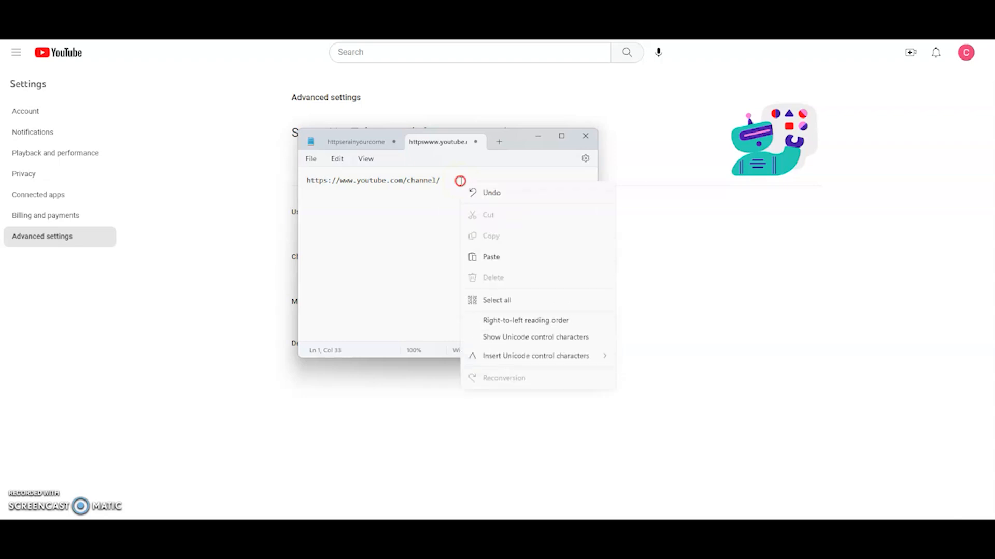
{"action": "left_click", "coordinate": [500, 259]}
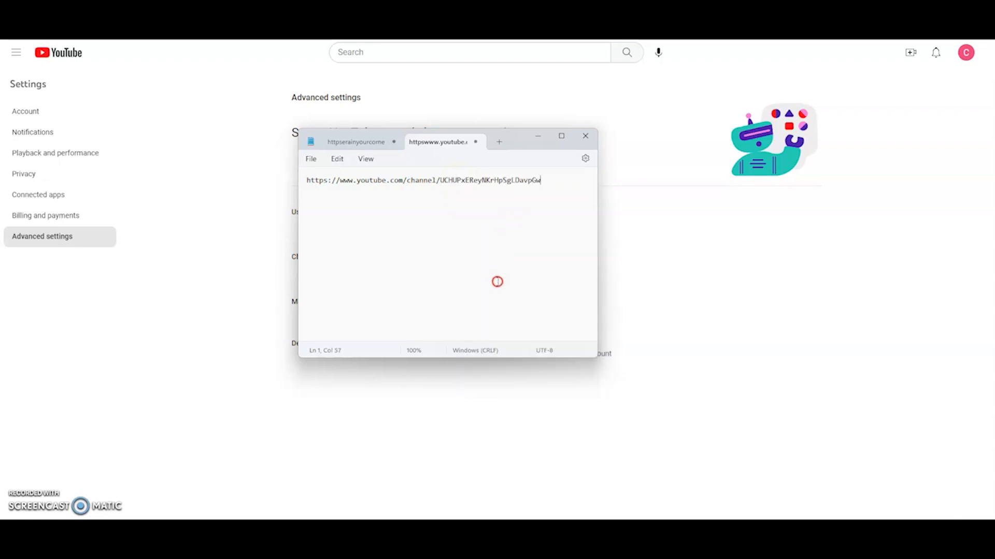
{"action": "left_click_drag", "start_coordinate": [498, 282], "coordinate": [302, 179]}
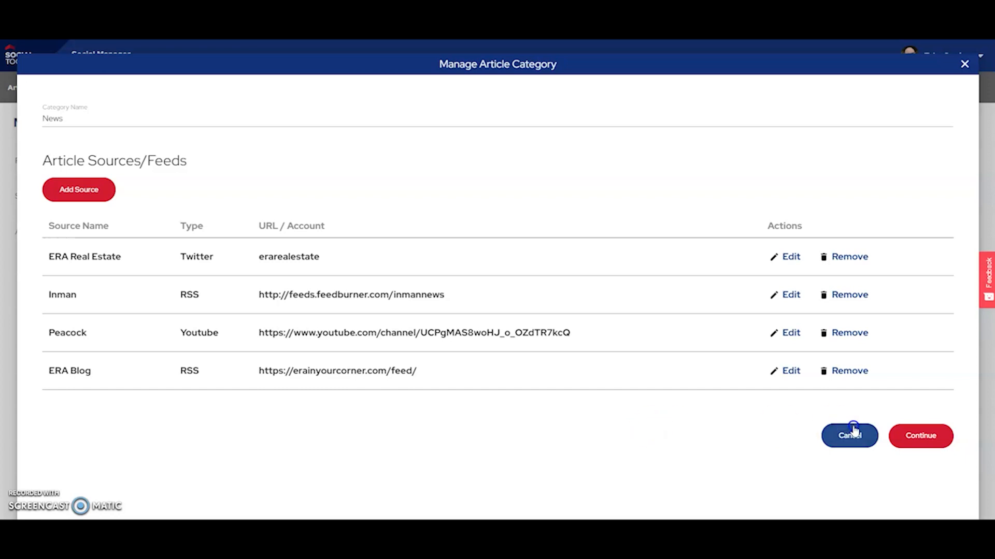
Step: Save the News category with its sources and filter the Articles page by News under My Feeds
{"action": "left_click", "coordinate": [921, 441]}
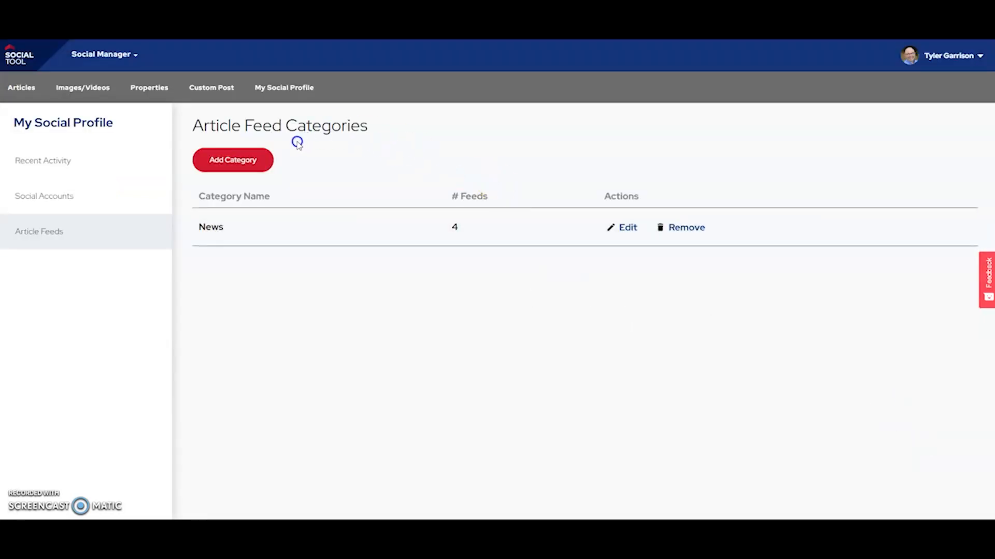
{"action": "left_click", "coordinate": [29, 89]}
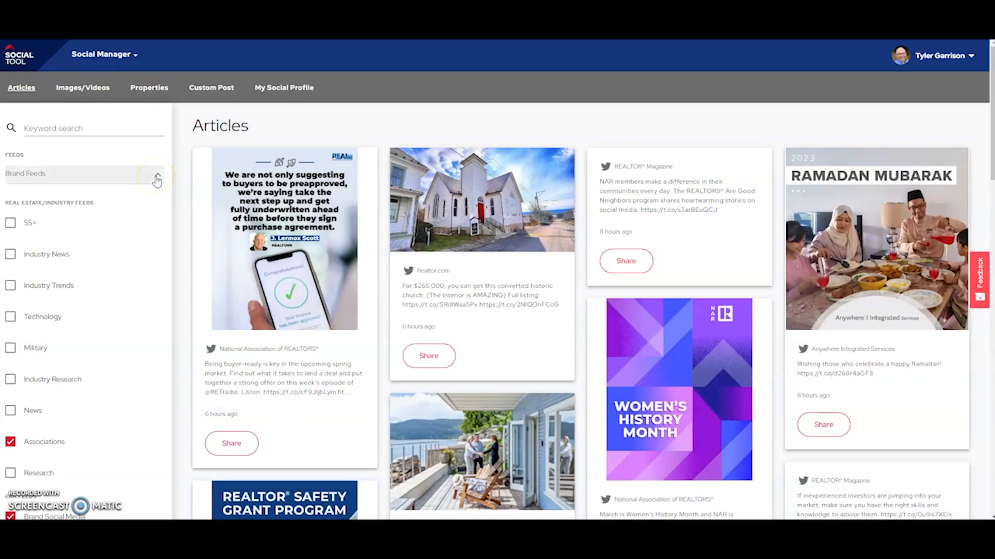
{"action": "left_click", "coordinate": [157, 179]}
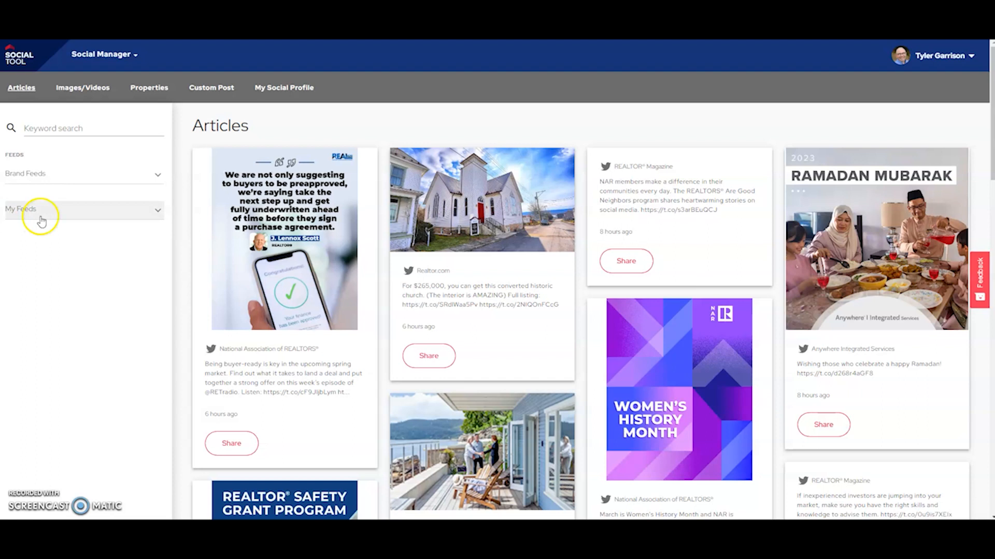
{"action": "left_click", "coordinate": [158, 211]}
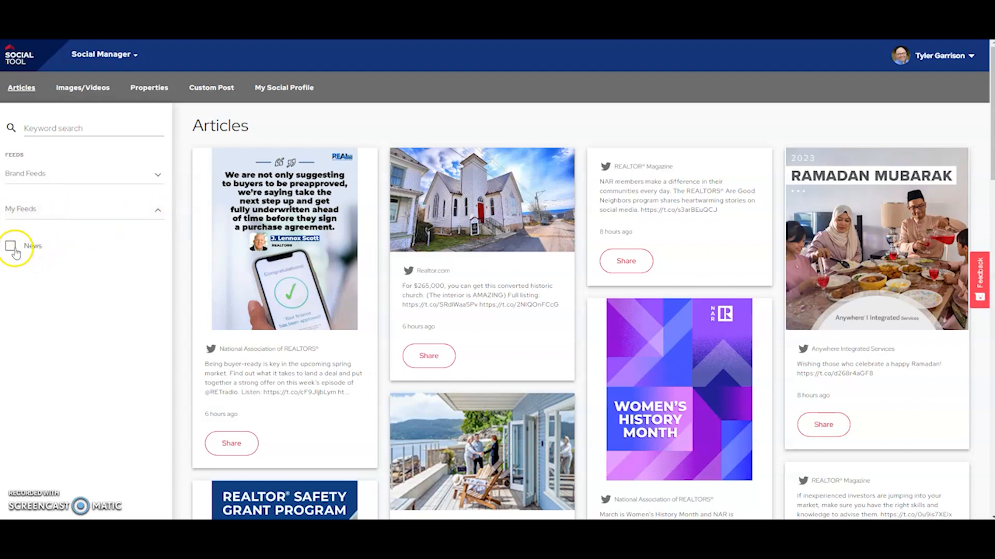
{"action": "left_click", "coordinate": [12, 249]}
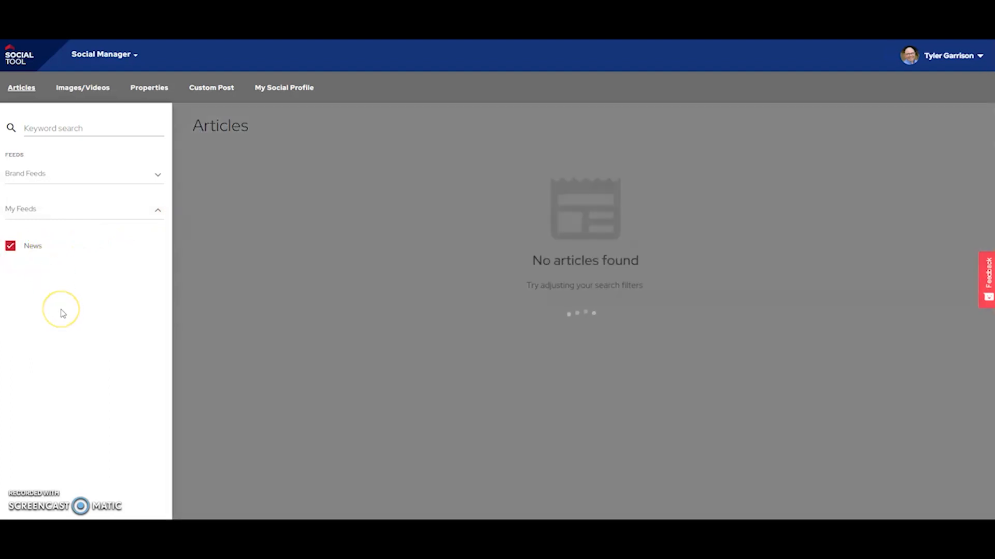